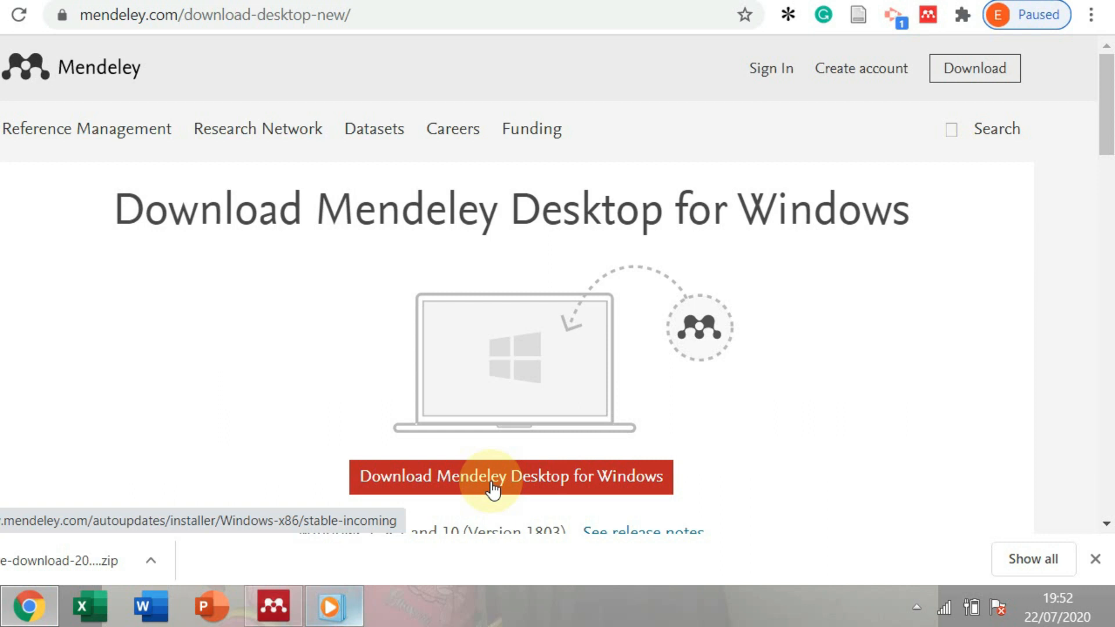
# Step: Switch to Mendeley Desktop and install the MS Word citation plugin
pyautogui.click(287, 614)
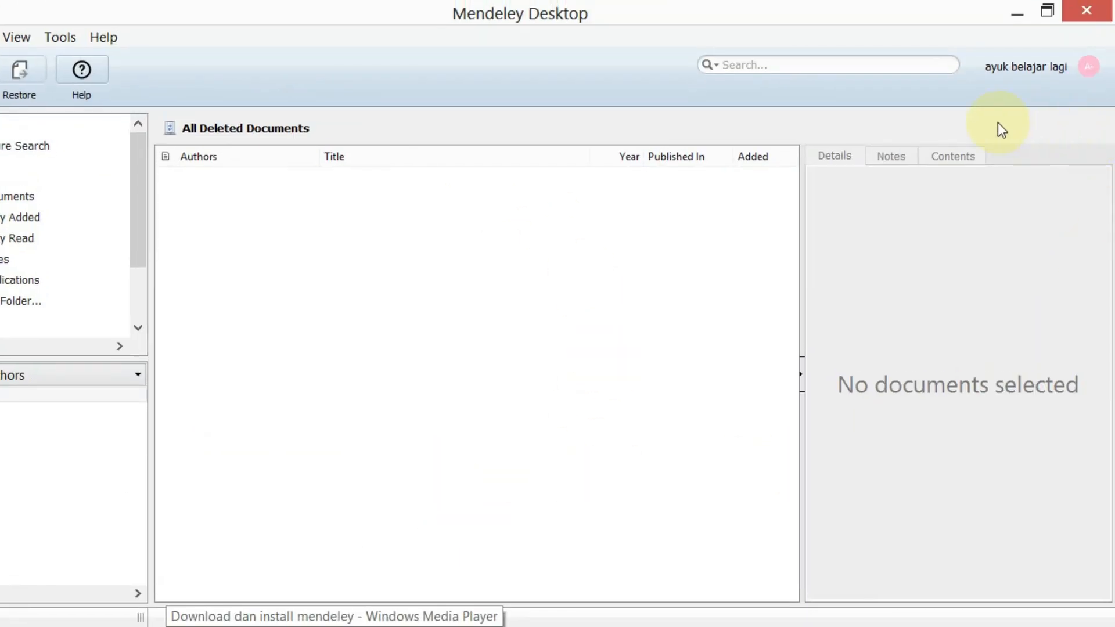
pyautogui.click(70, 38)
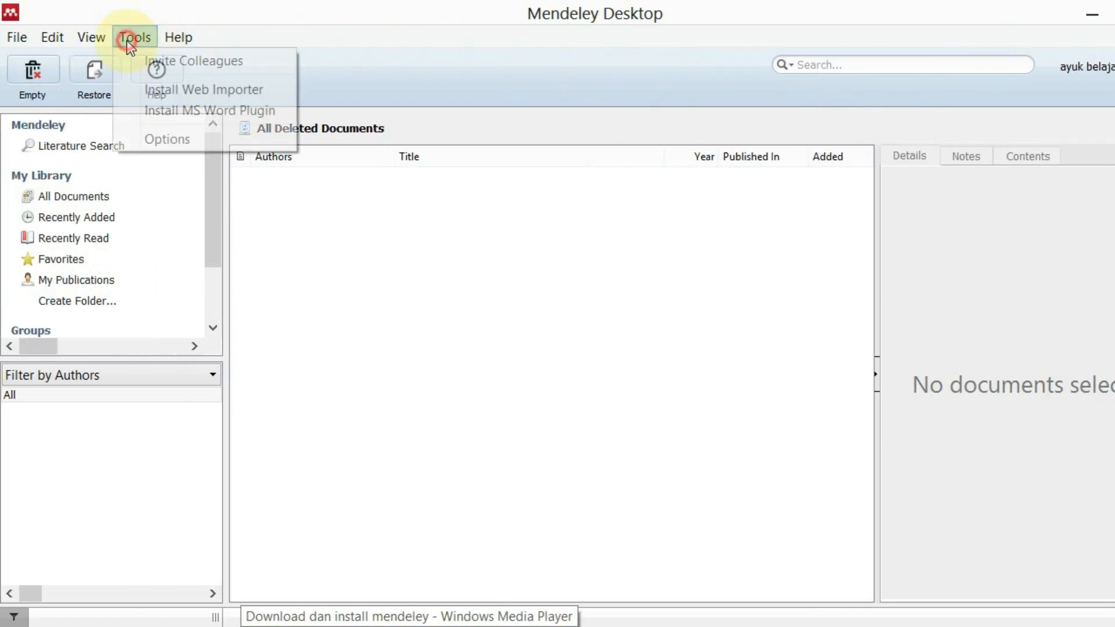
pyautogui.click(165, 112)
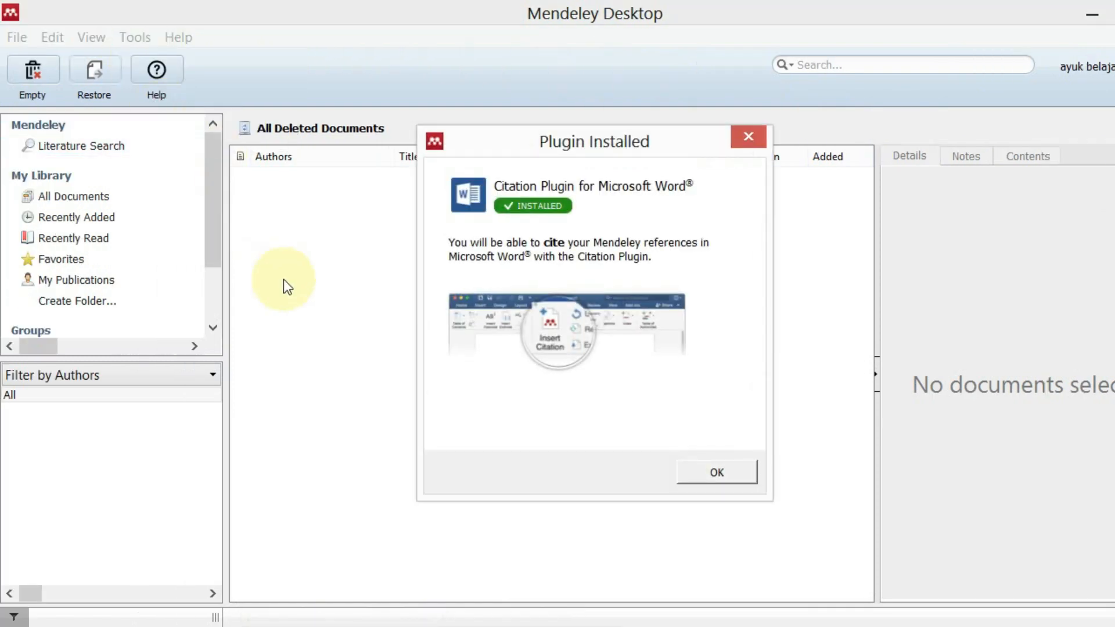
pyautogui.click(719, 473)
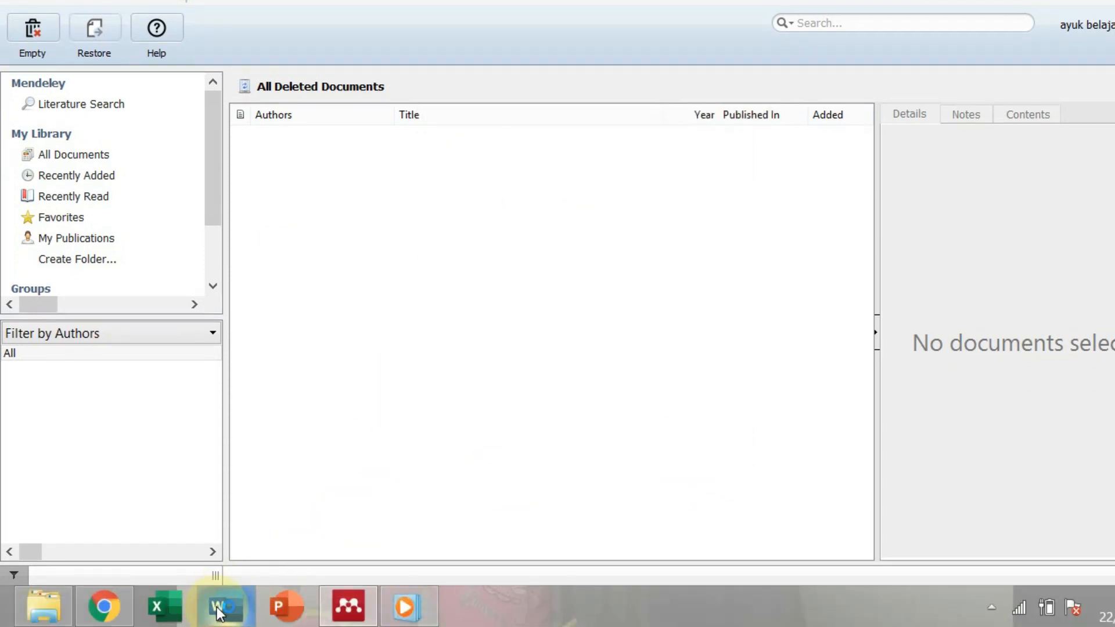
# Step: Check the MS Word plugin's installation status in Mendeley, and look for its citation tools among the References commands in Word
pyautogui.click(219, 608)
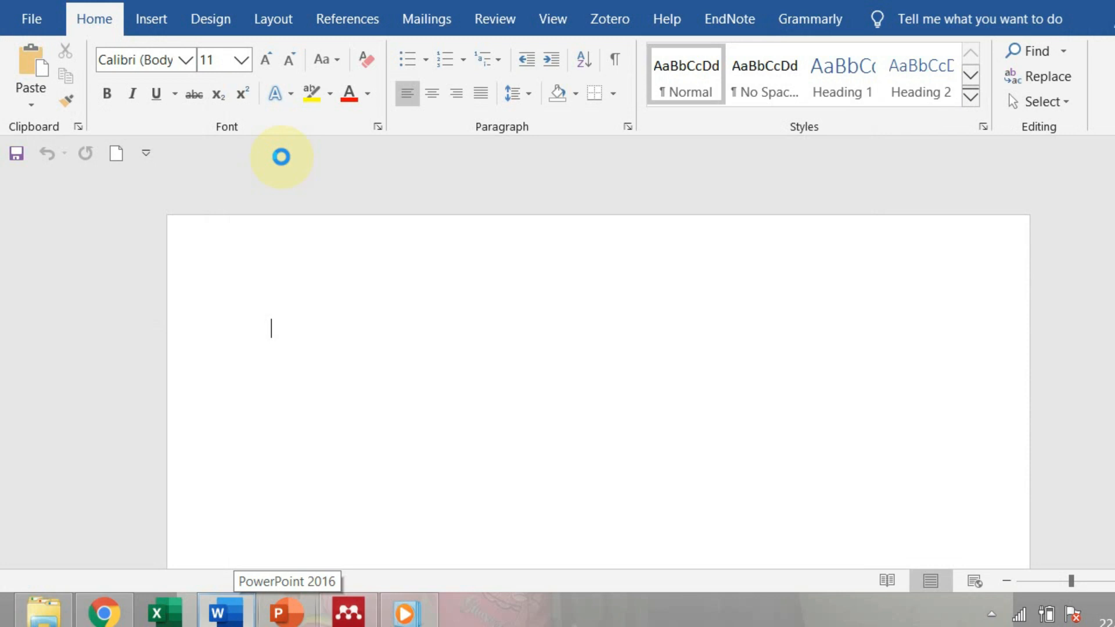
pyautogui.click(348, 615)
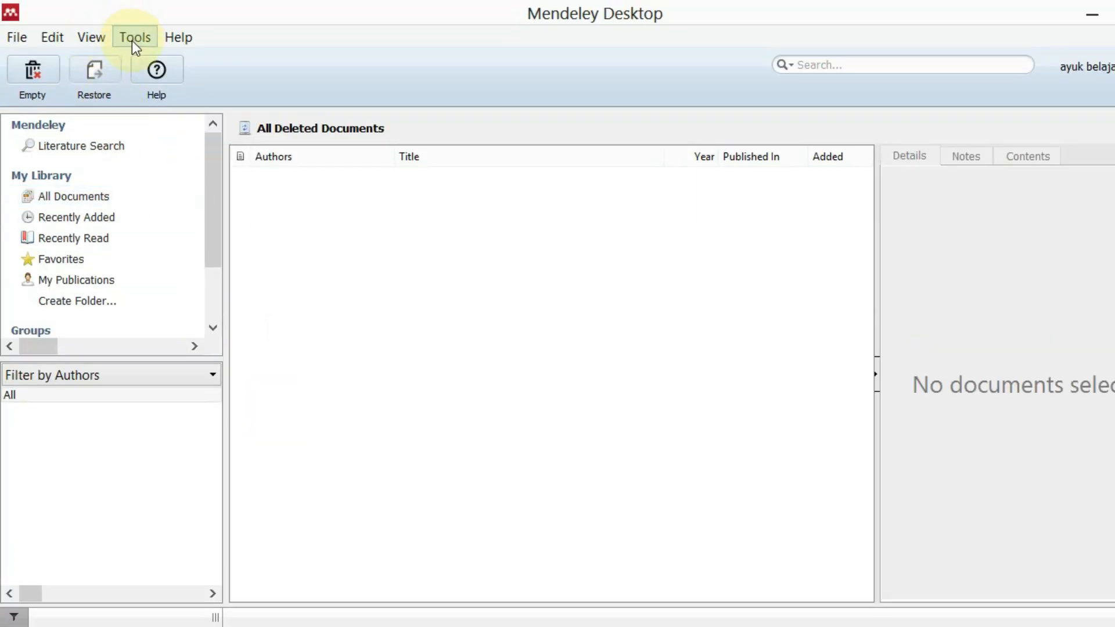
pyautogui.click(132, 39)
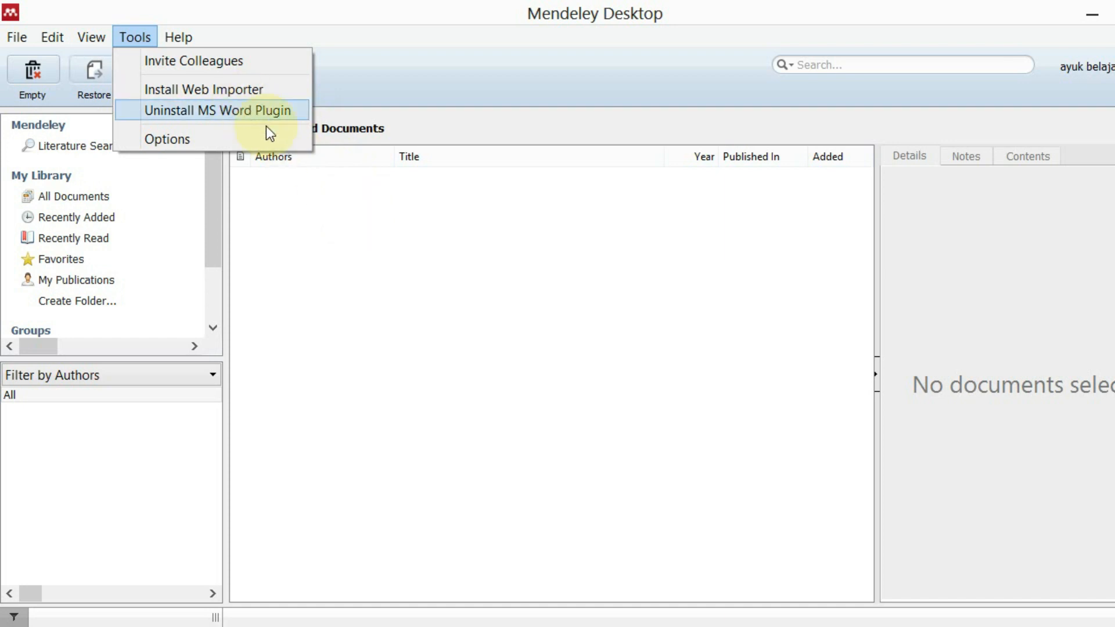
pyautogui.click(371, 268)
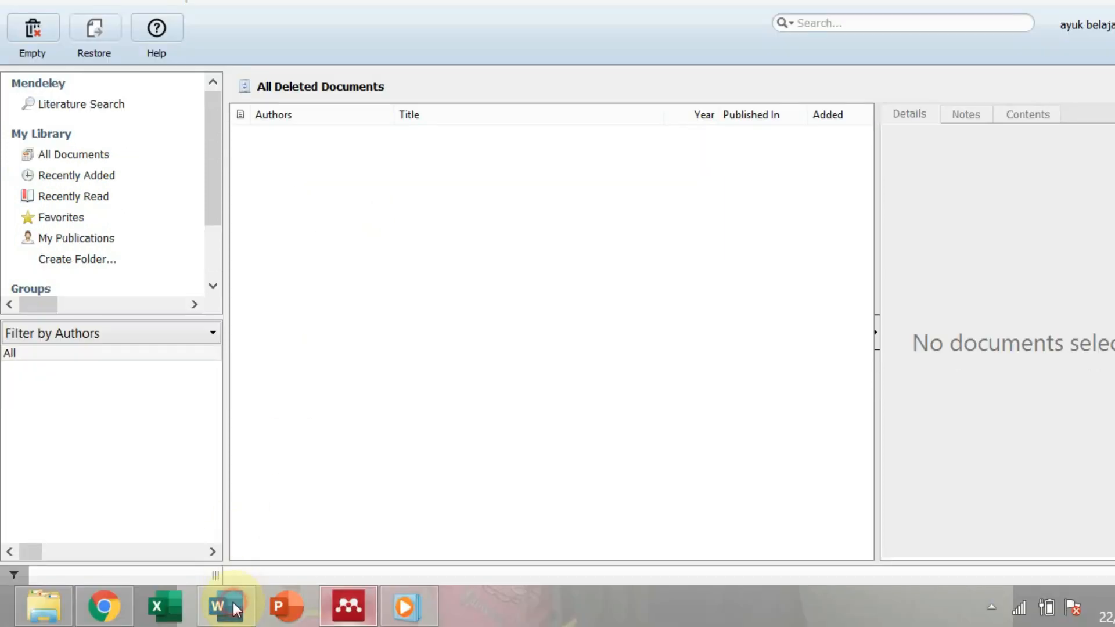
pyautogui.click(234, 608)
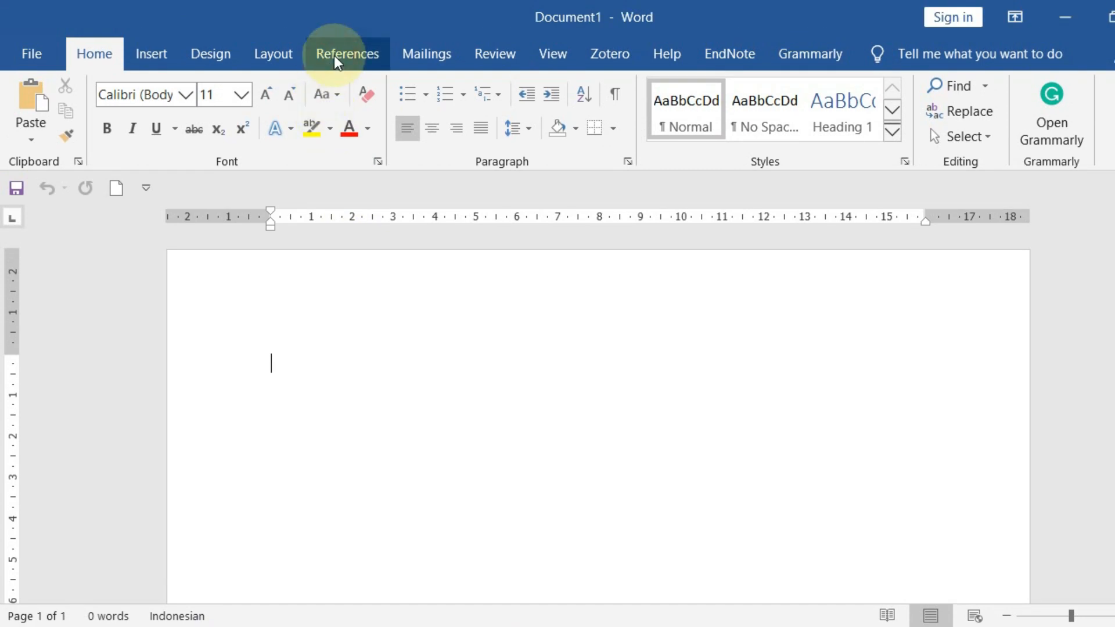
pyautogui.click(335, 58)
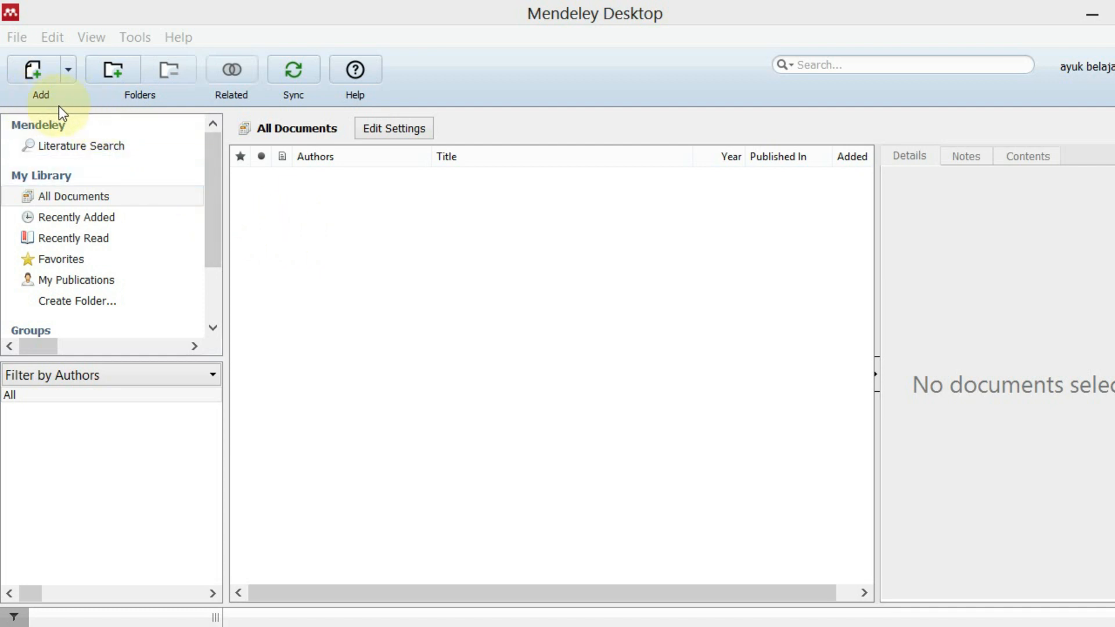
# Step: Start a manual library entry with the type Book Section and review the fields of its form
pyautogui.click(68, 71)
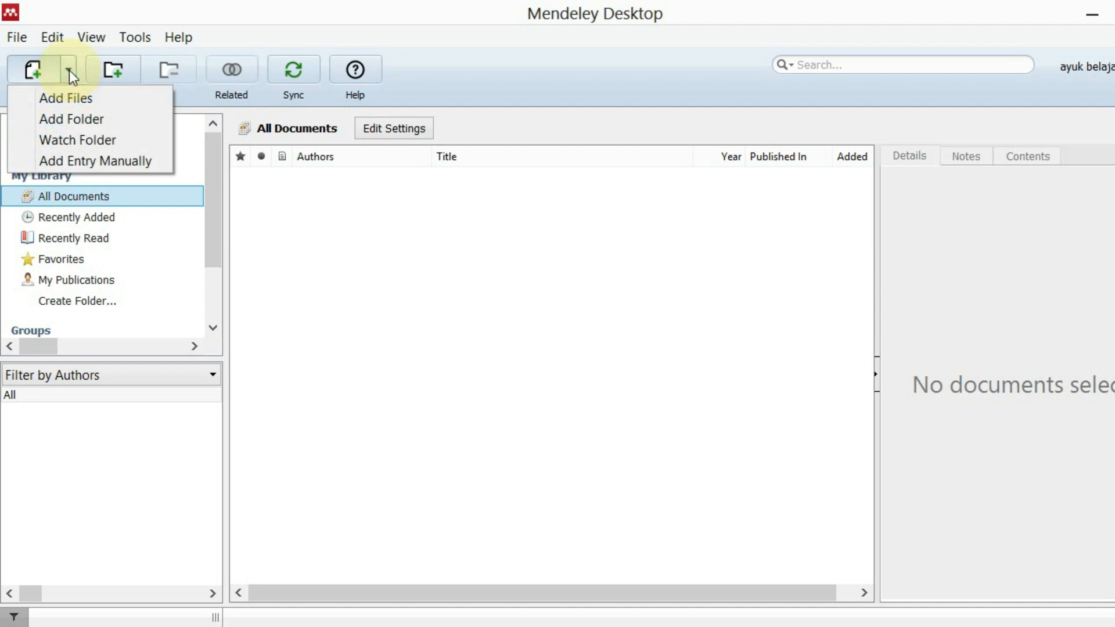
pyautogui.click(79, 159)
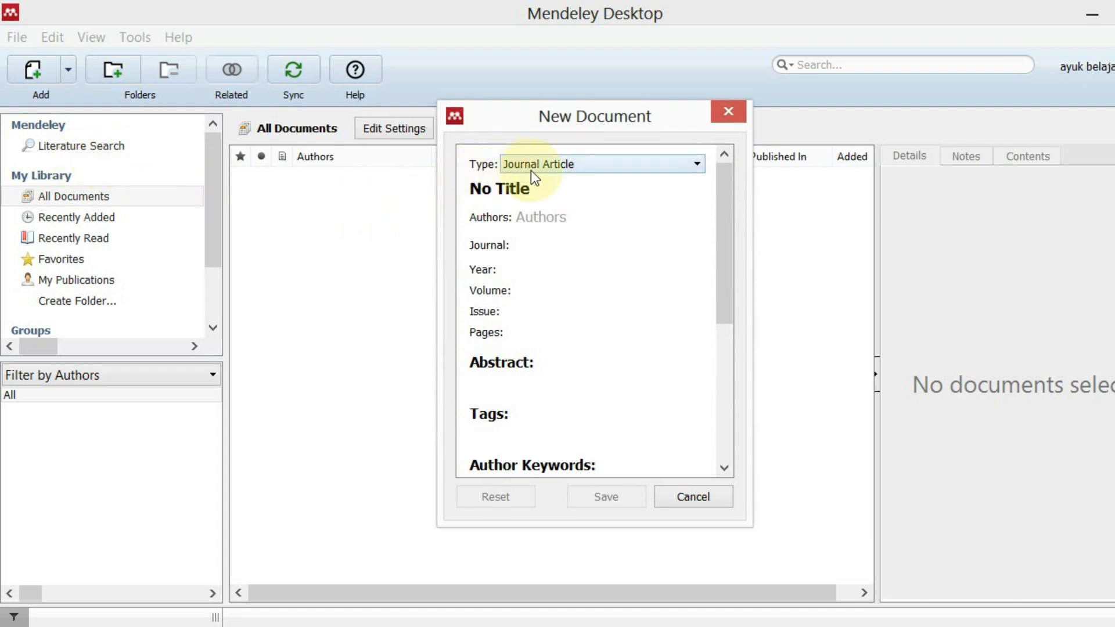
pyautogui.click(696, 165)
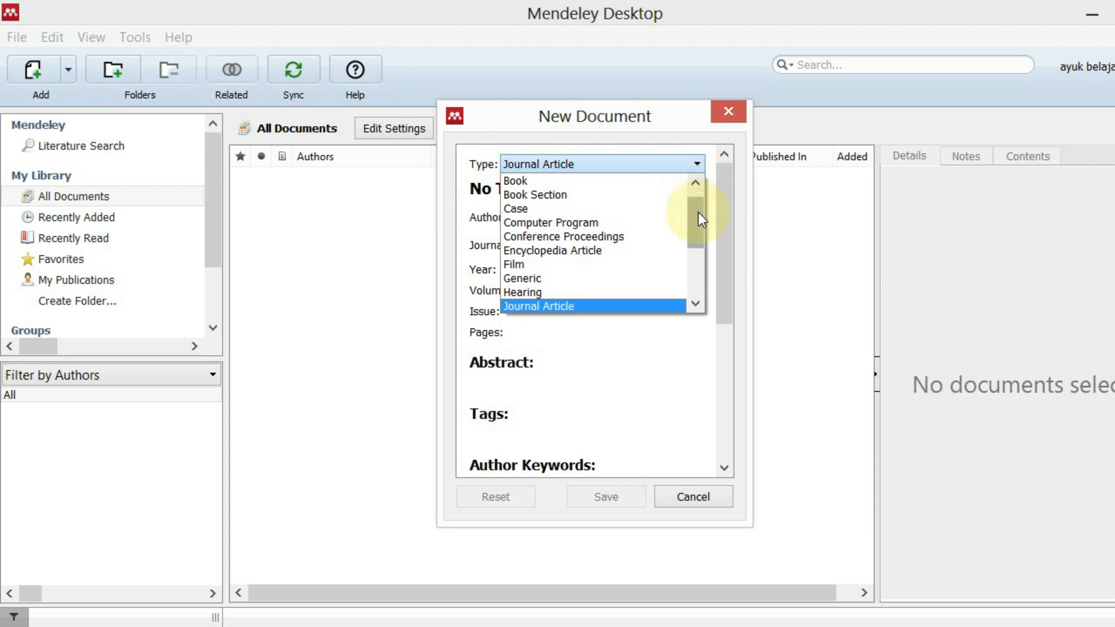
pyautogui.moveTo(698, 214)
pyautogui.mouseDown()
pyautogui.moveTo(691, 281)
pyautogui.moveTo(697, 196)
pyautogui.mouseUp()
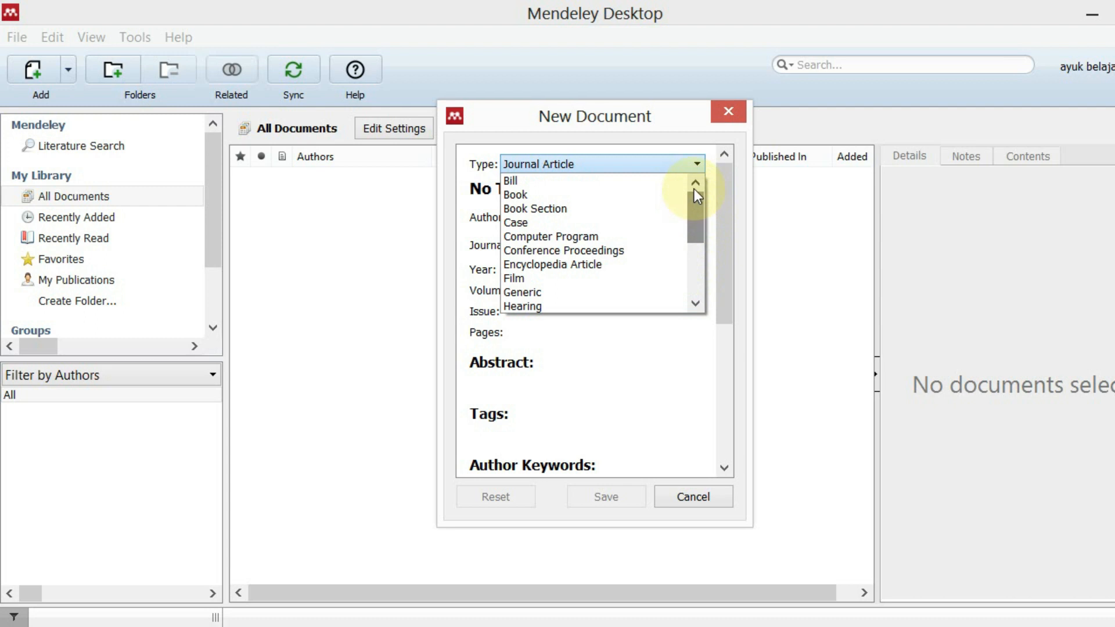
pyautogui.click(589, 211)
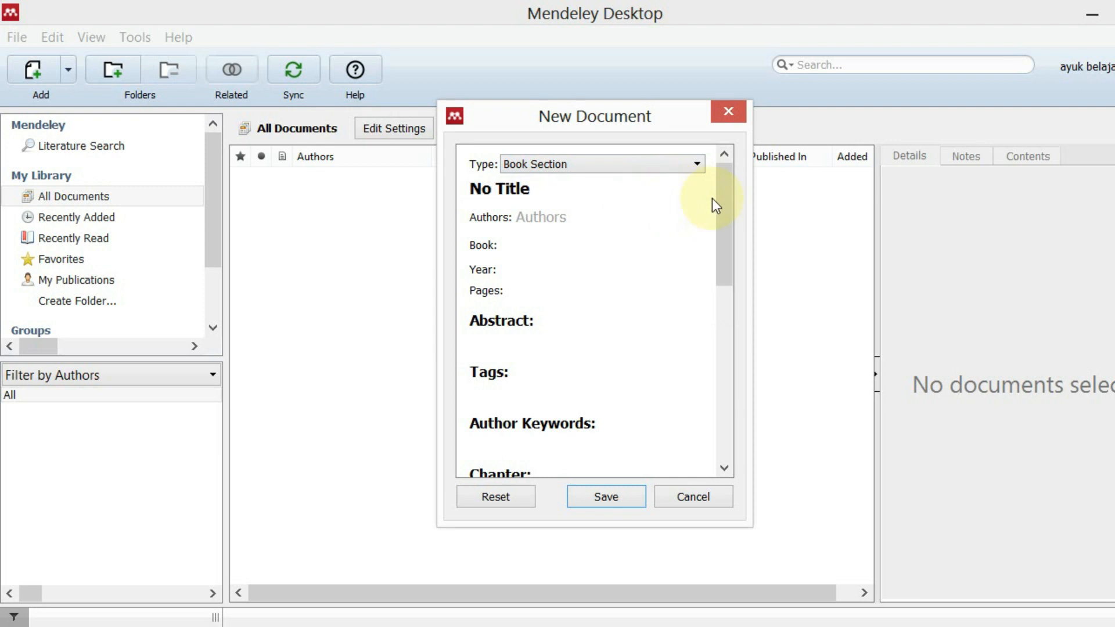
pyautogui.moveTo(724, 224); pyautogui.dragTo(732, 425)
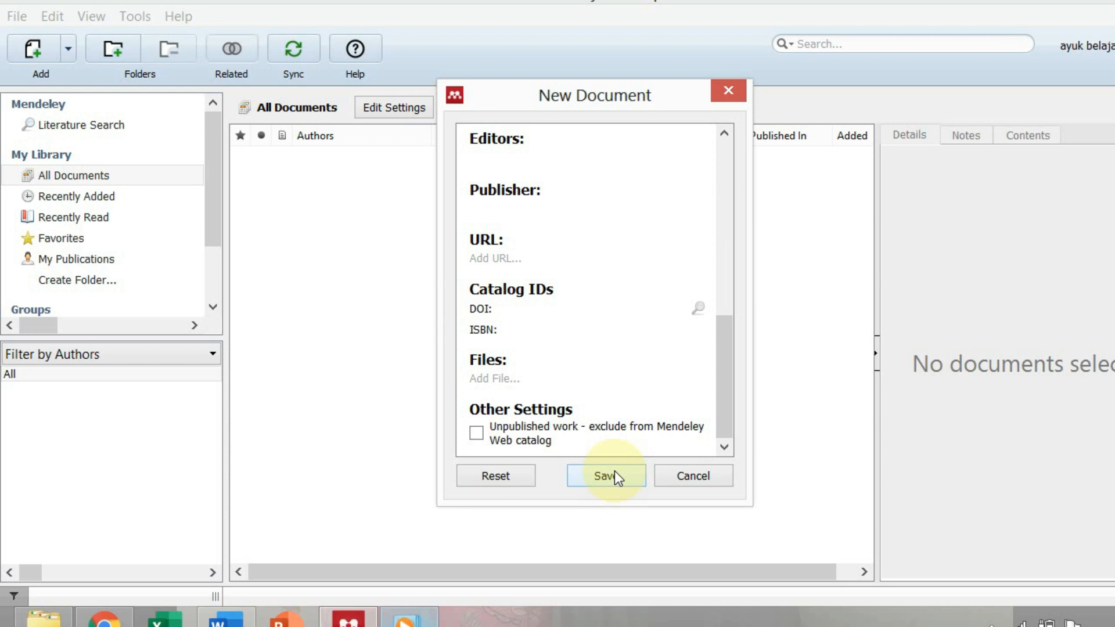
pyautogui.moveTo(723, 339); pyautogui.dragTo(719, 164)
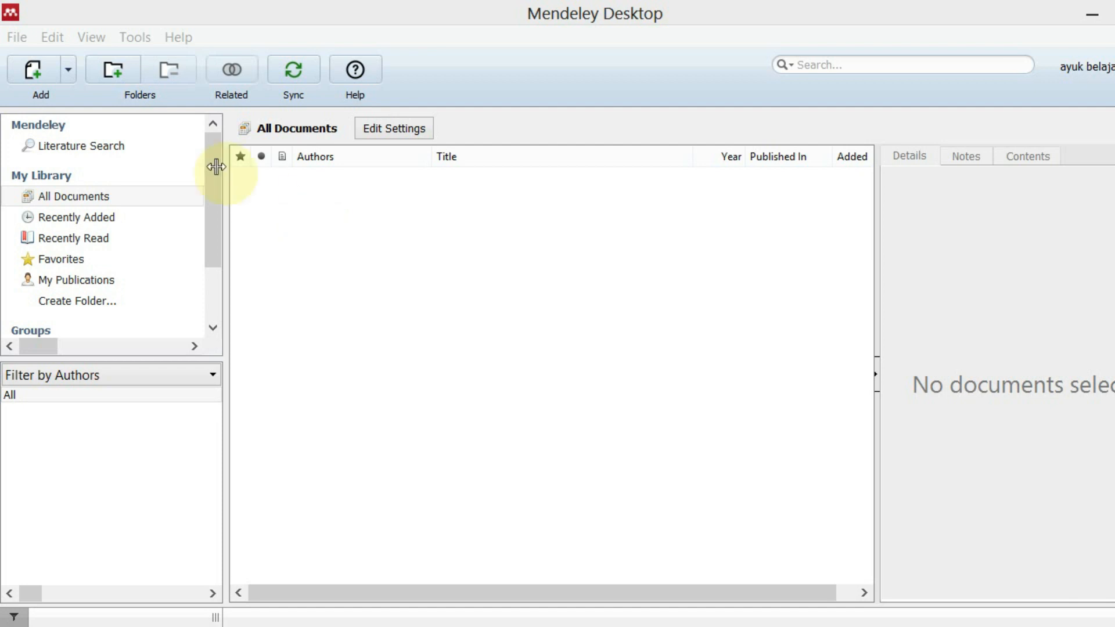
# Step: Import the file "jurnal spirit 2016" from the spiritualitas folder into the library and review the new document's details
pyautogui.click(68, 73)
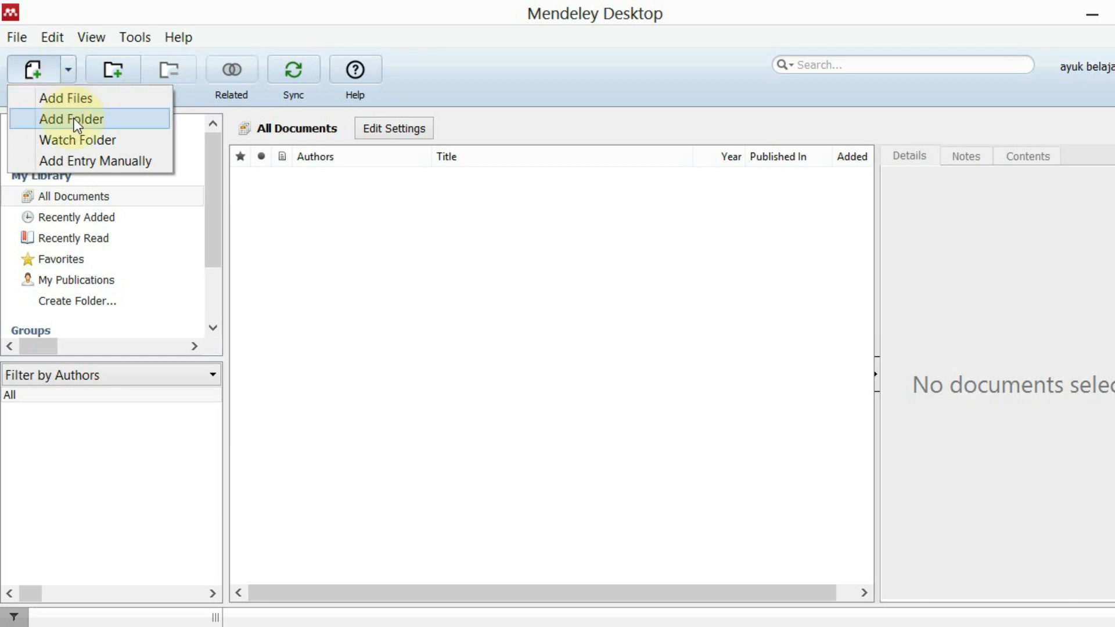
pyautogui.click(78, 98)
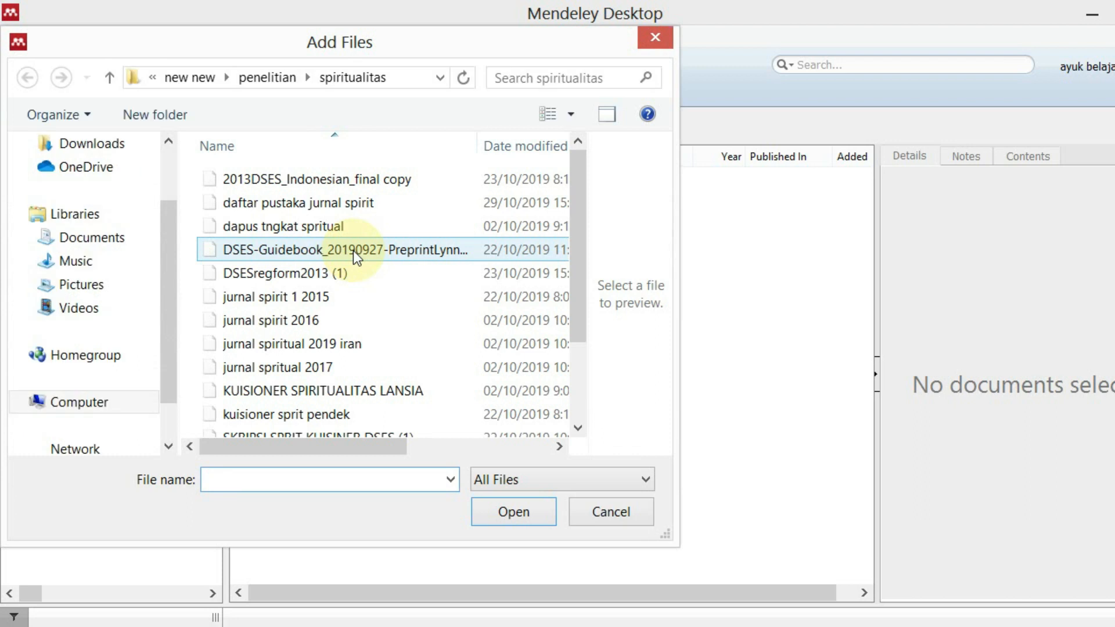
pyautogui.click(306, 323)
pyautogui.click(513, 512)
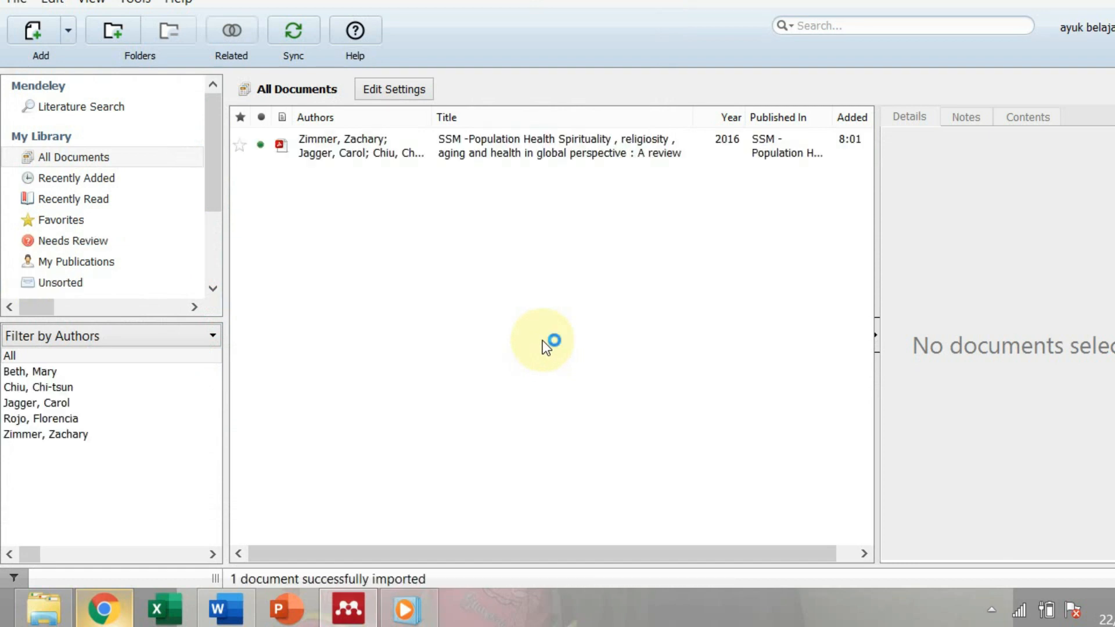
pyautogui.click(486, 156)
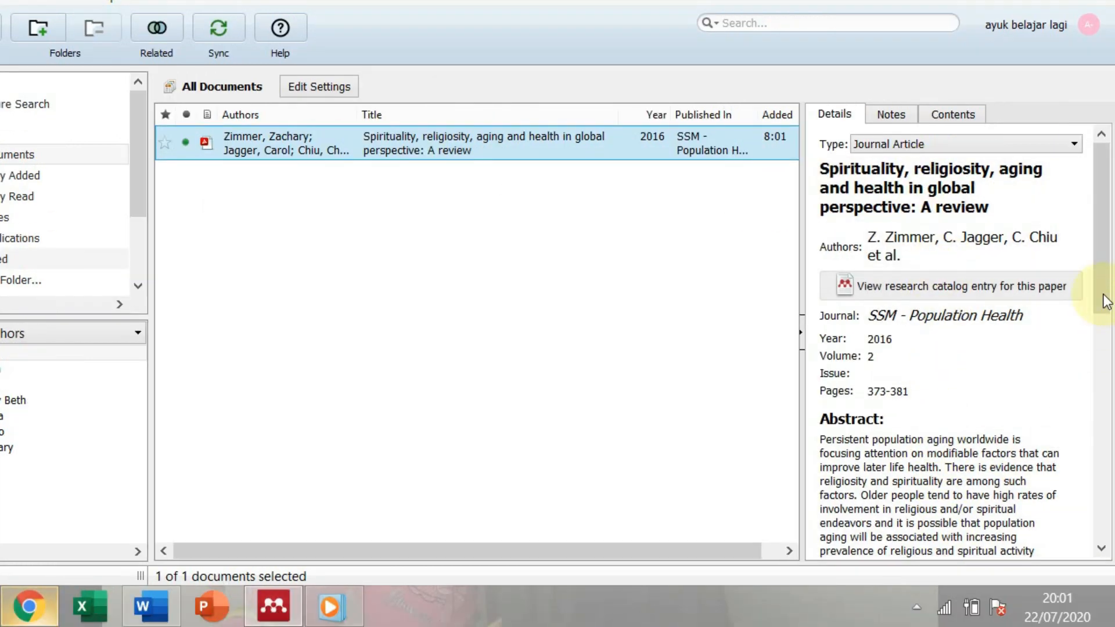
pyautogui.moveTo(1106, 320); pyautogui.dragTo(1112, 279)
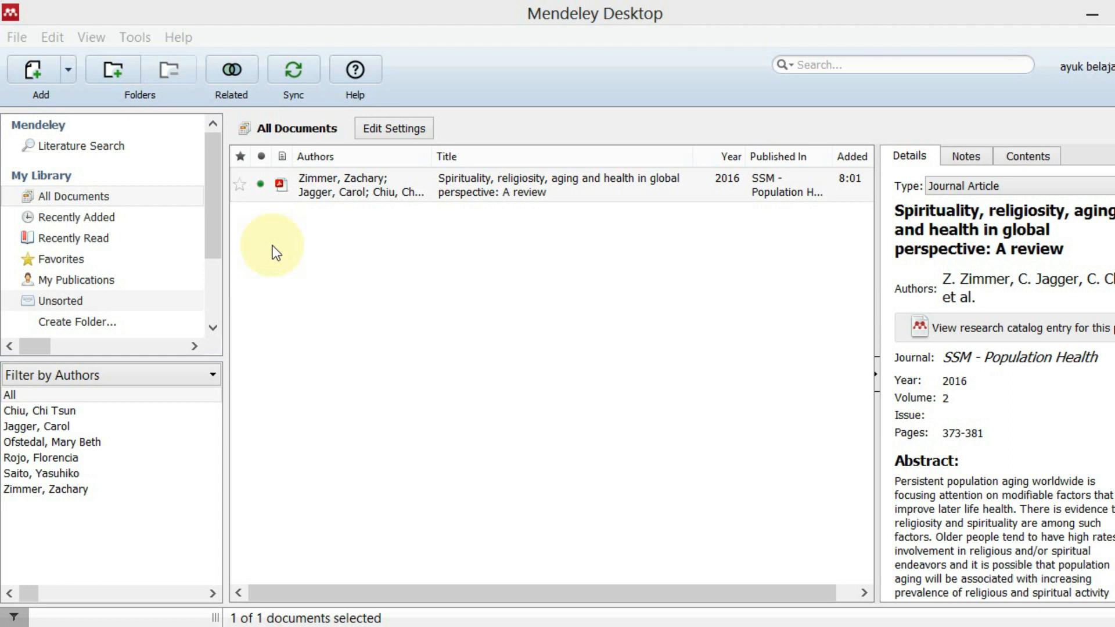
# Step: Search Mendeley's literature catalog for "covid 19" and look through the results
pyautogui.click(110, 146)
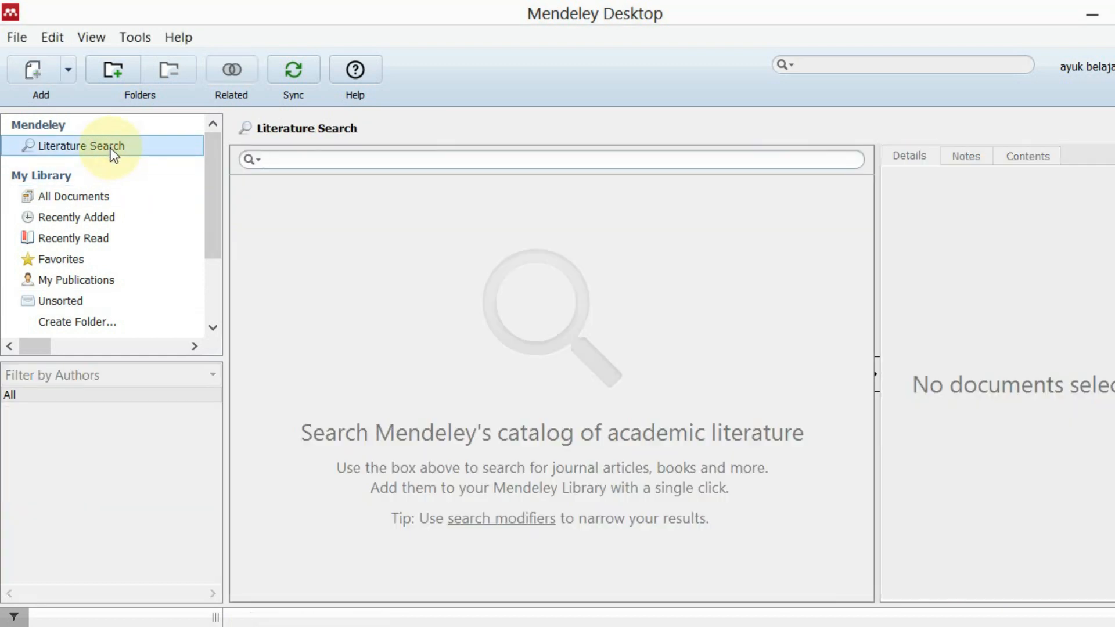
pyautogui.click(278, 159)
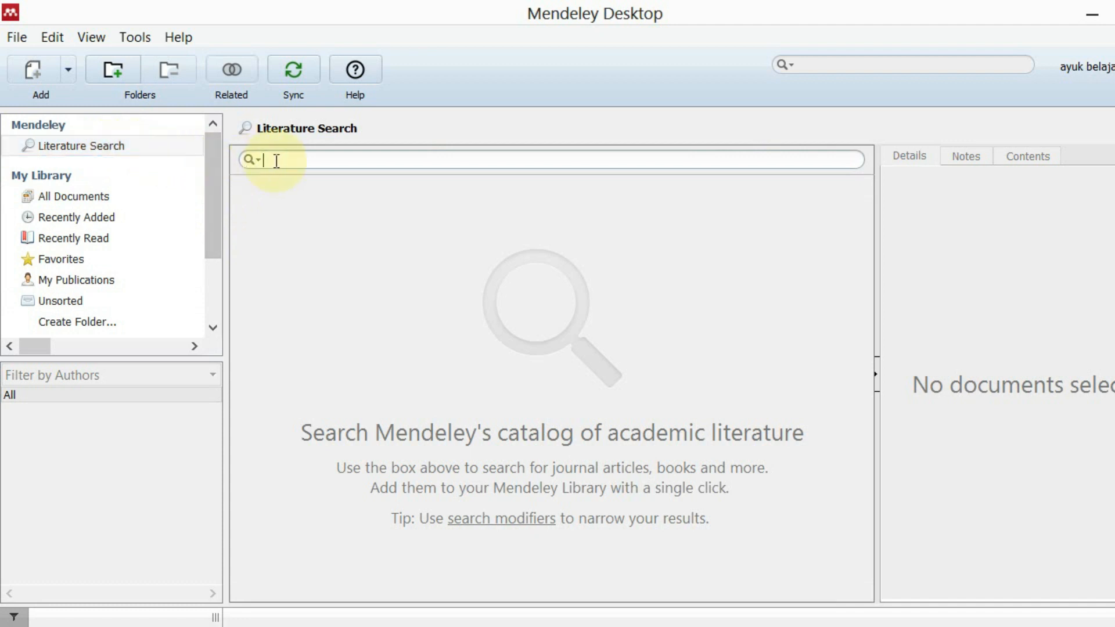
pyautogui.write('co')
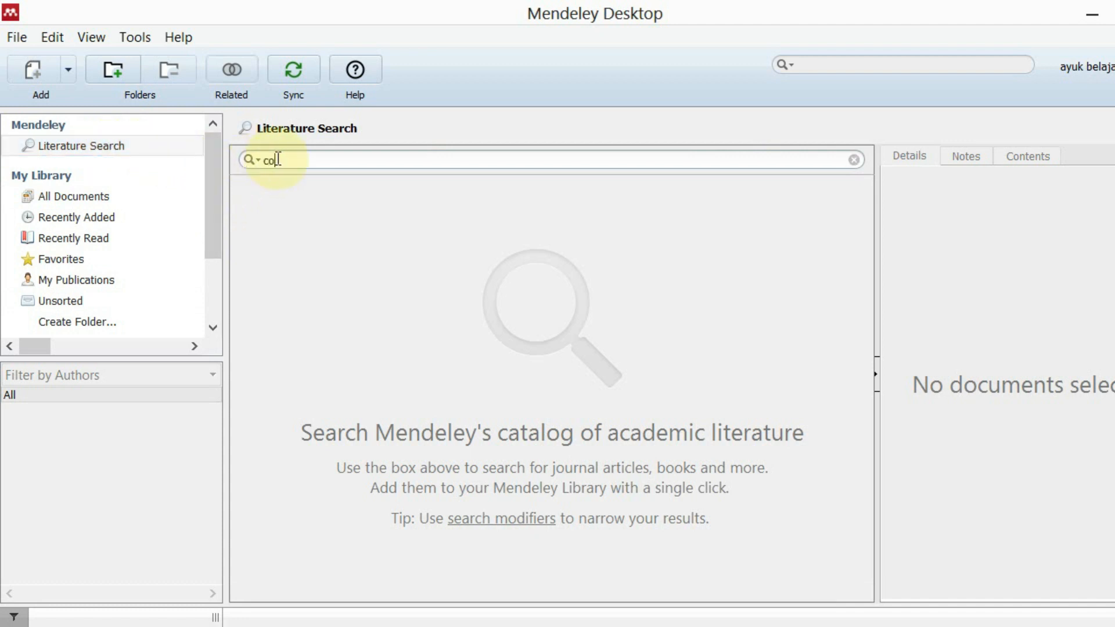
pyautogui.write('vid 19')
pyautogui.press('Return')
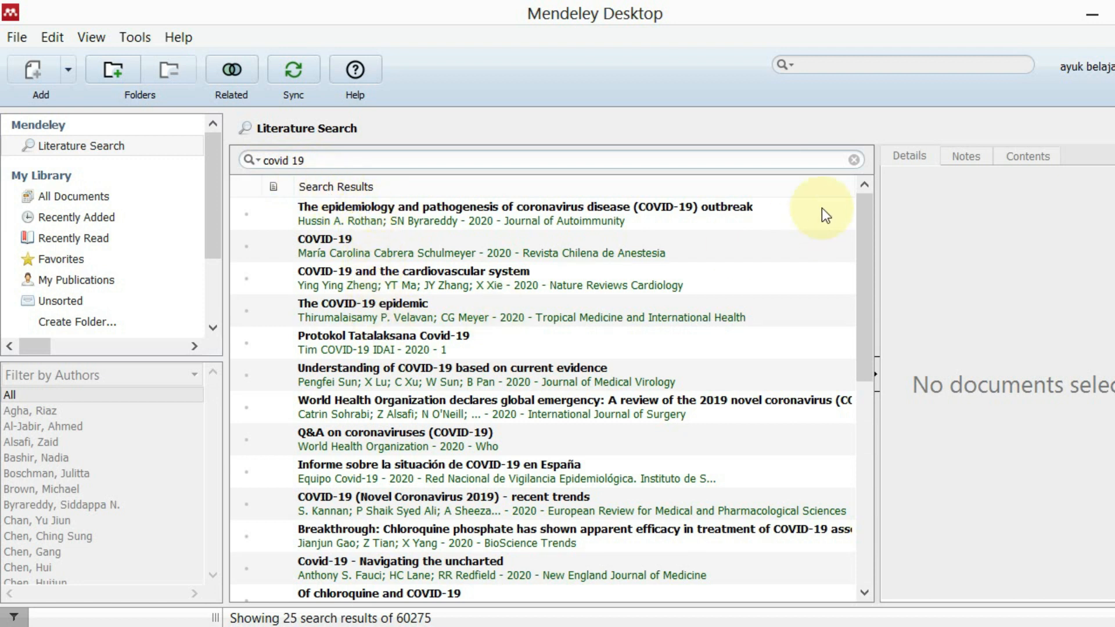
pyautogui.moveTo(825, 214); pyautogui.dragTo(862, 197)
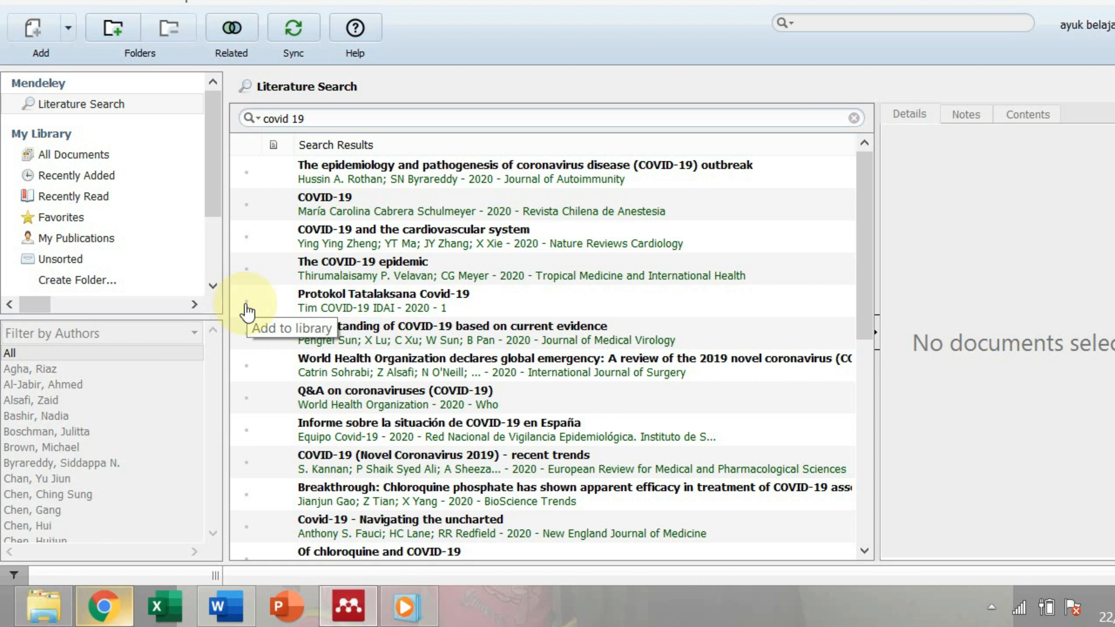
# Step: Add the search result "Protokol Tatalaksana Covid-19" to the library and select it among all documents
pyautogui.click(247, 302)
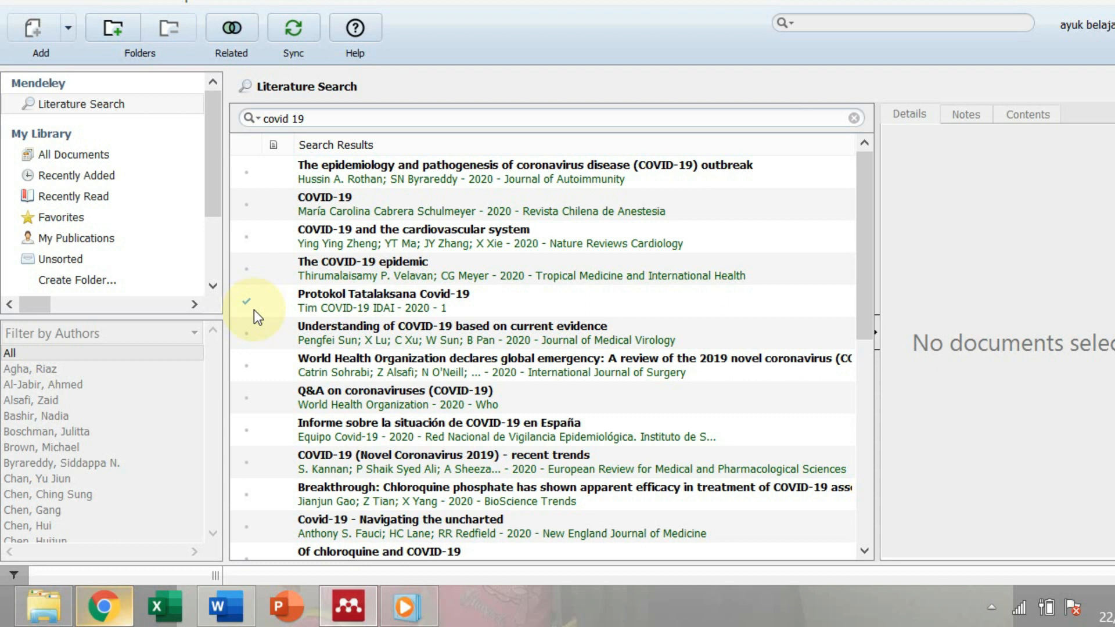
pyautogui.click(96, 156)
pyautogui.click(281, 192)
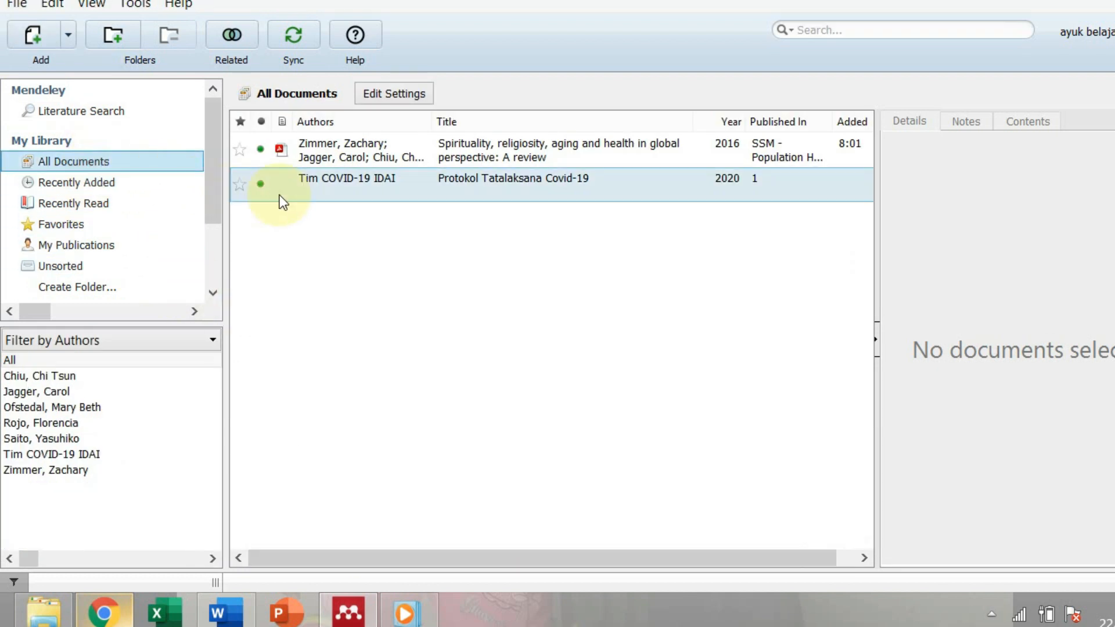
pyautogui.click(459, 192)
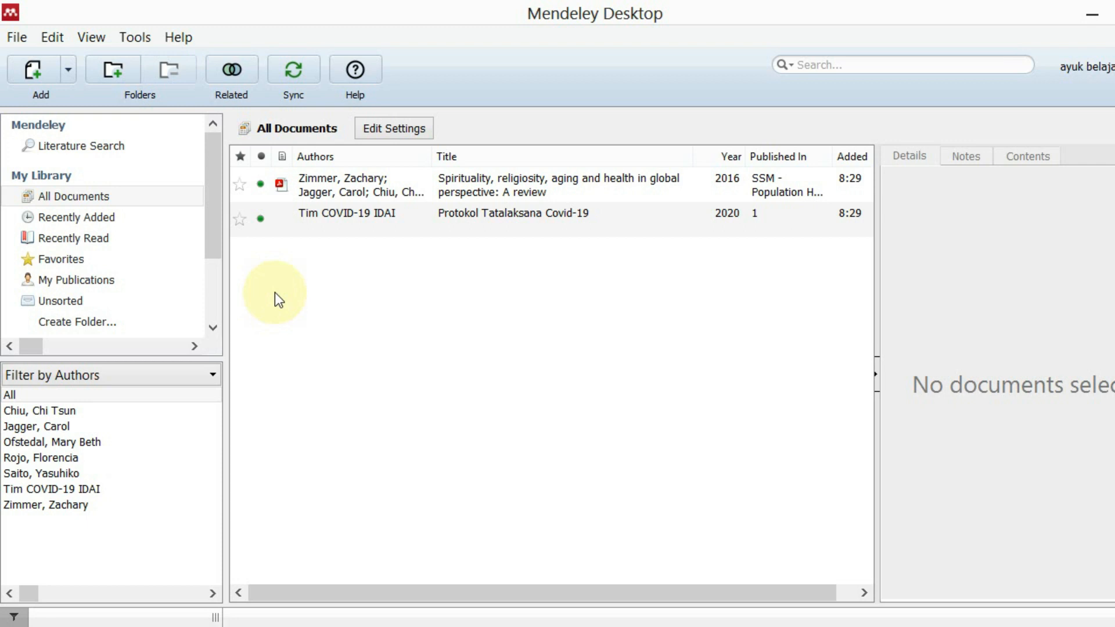
# Step: Find the Web Importer installation option in Mendeley, and view the Mendeley Web Importer page in Chrome
pyautogui.click(140, 37)
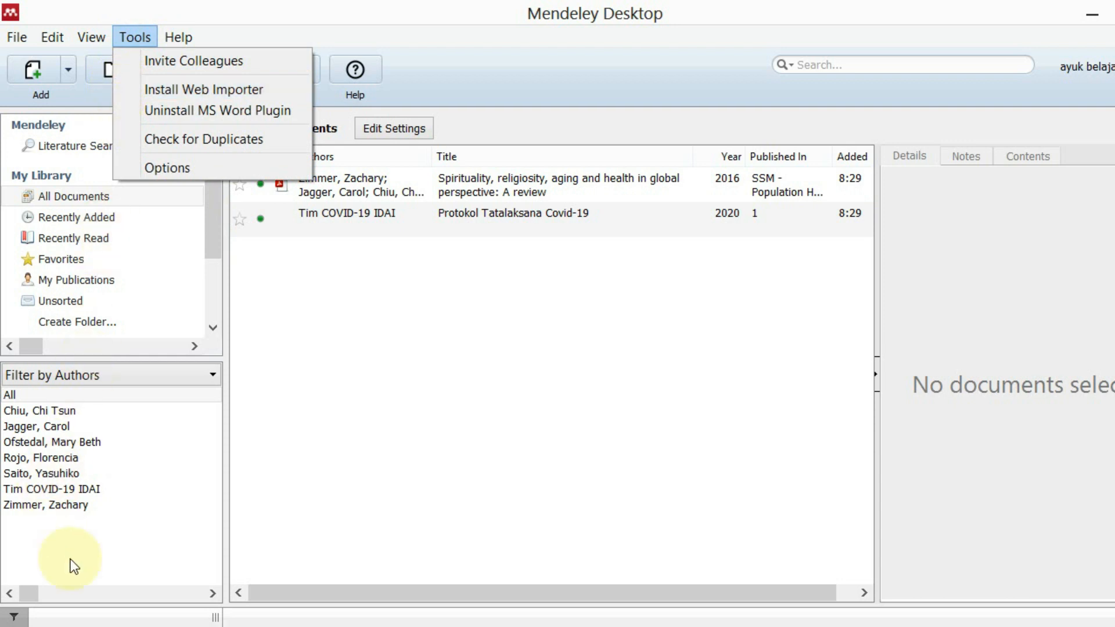
pyautogui.click(100, 602)
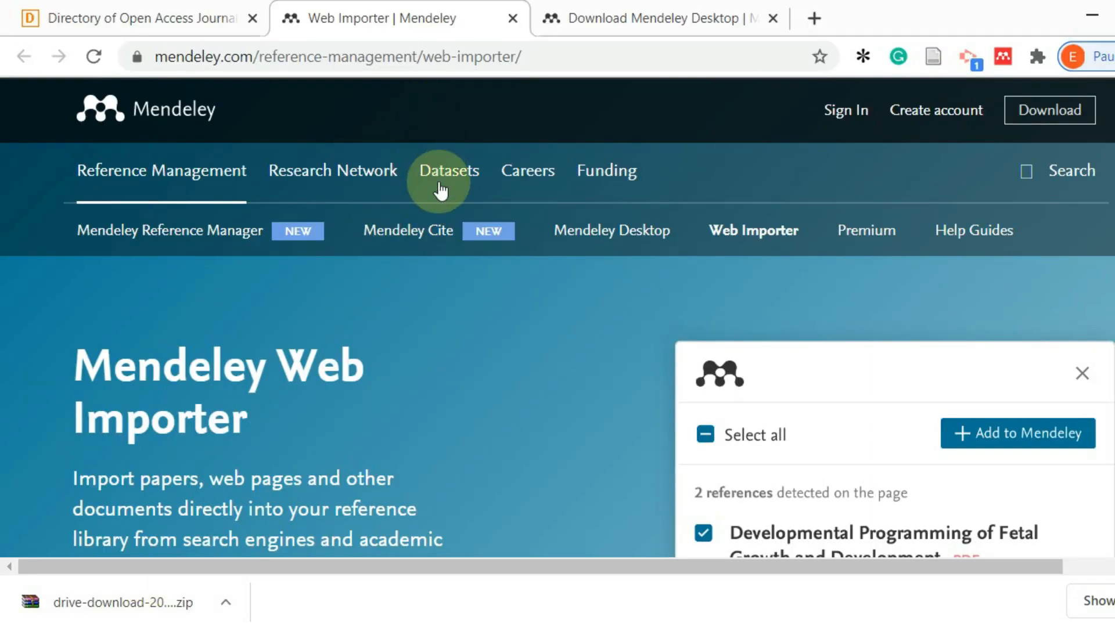
pyautogui.scroll(-3, 384, 366)
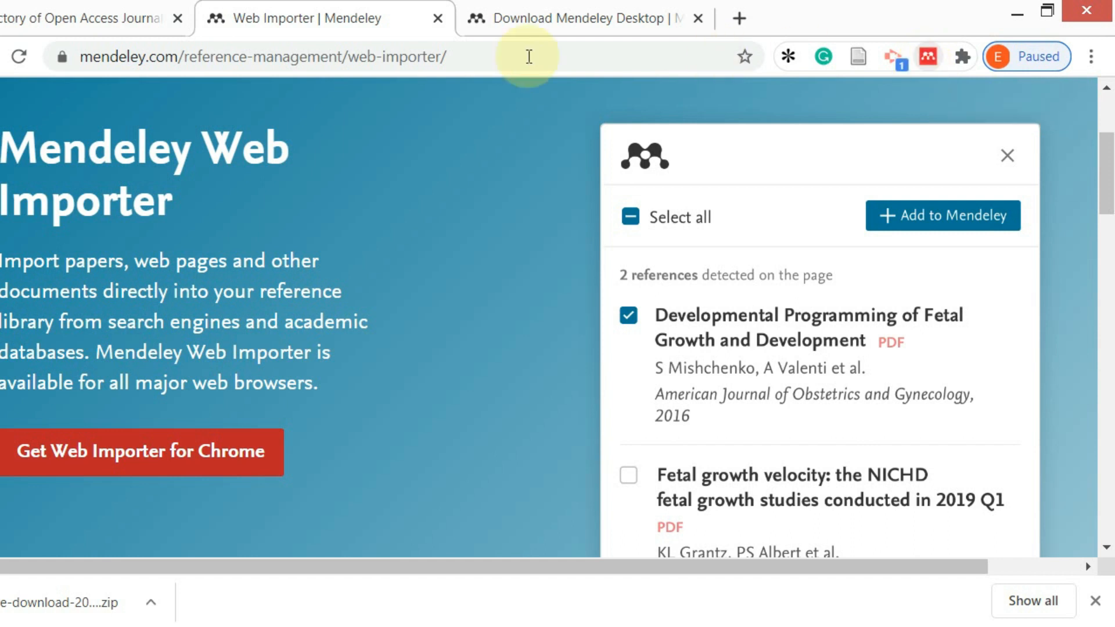
# Step: Switch to the DOAJ search results for "corona virus" and look through the listed articles
pyautogui.click(124, 25)
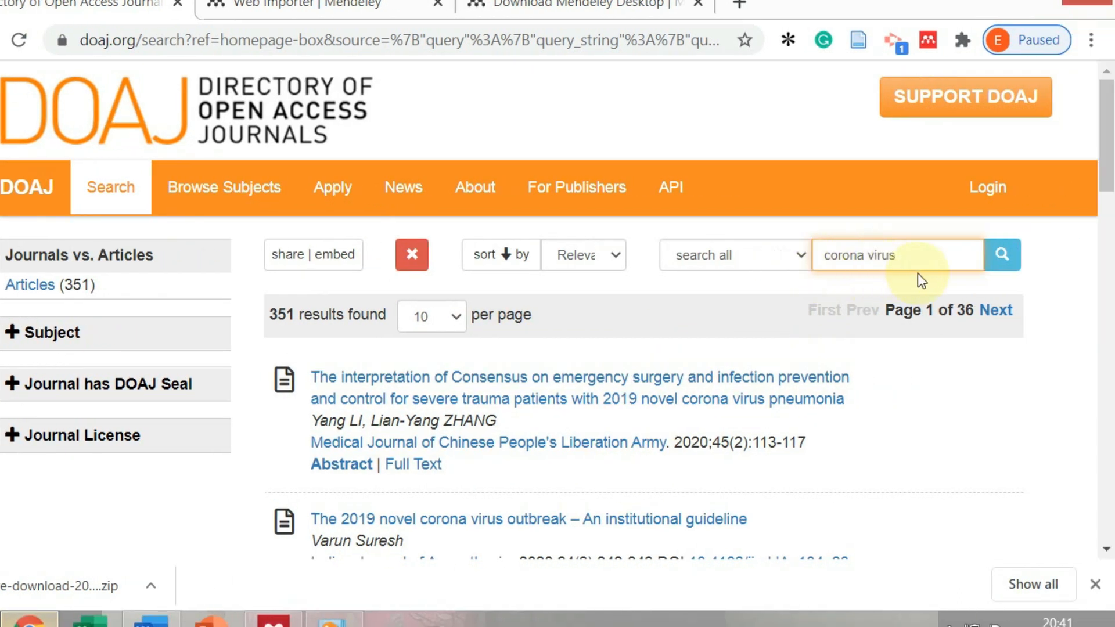
pyautogui.scroll(-3, 854, 395)
pyautogui.scroll(-6, 843, 410)
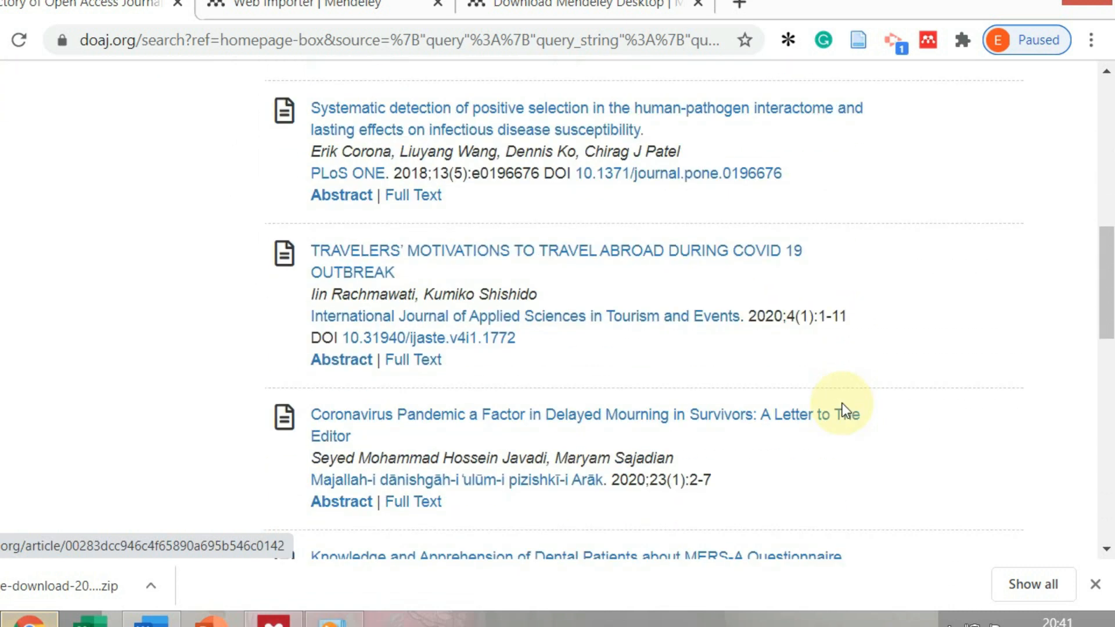
pyautogui.scroll(7, 843, 406)
pyautogui.scroll(2, 843, 405)
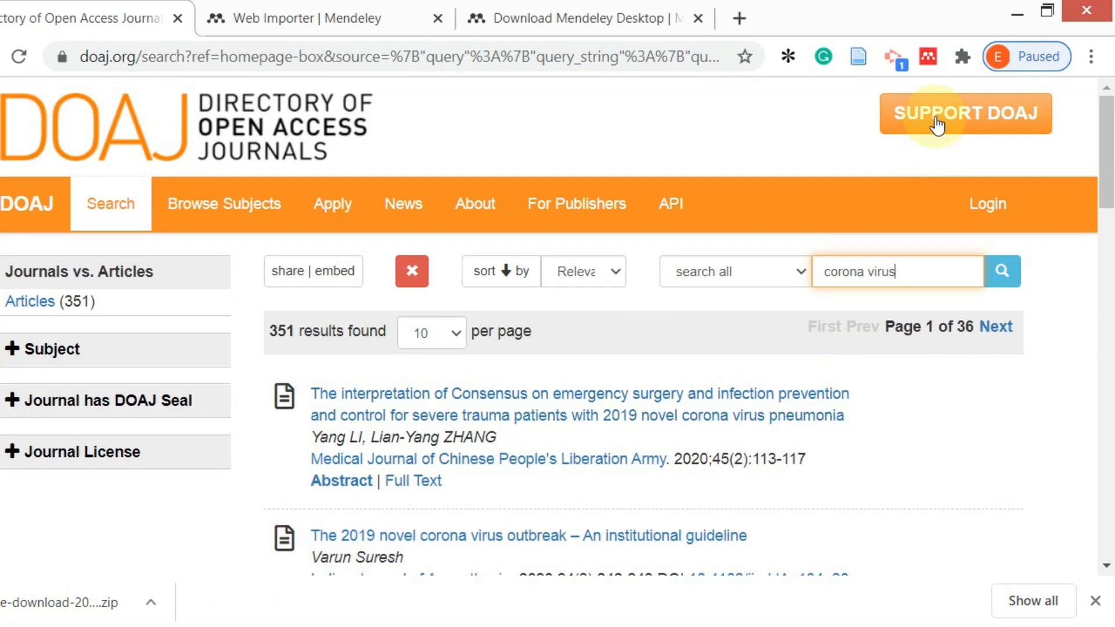
# Step: Run the Mendeley Web Importer on the DOAJ results page and examine the references it detects and their PDF availability
pyautogui.click(931, 58)
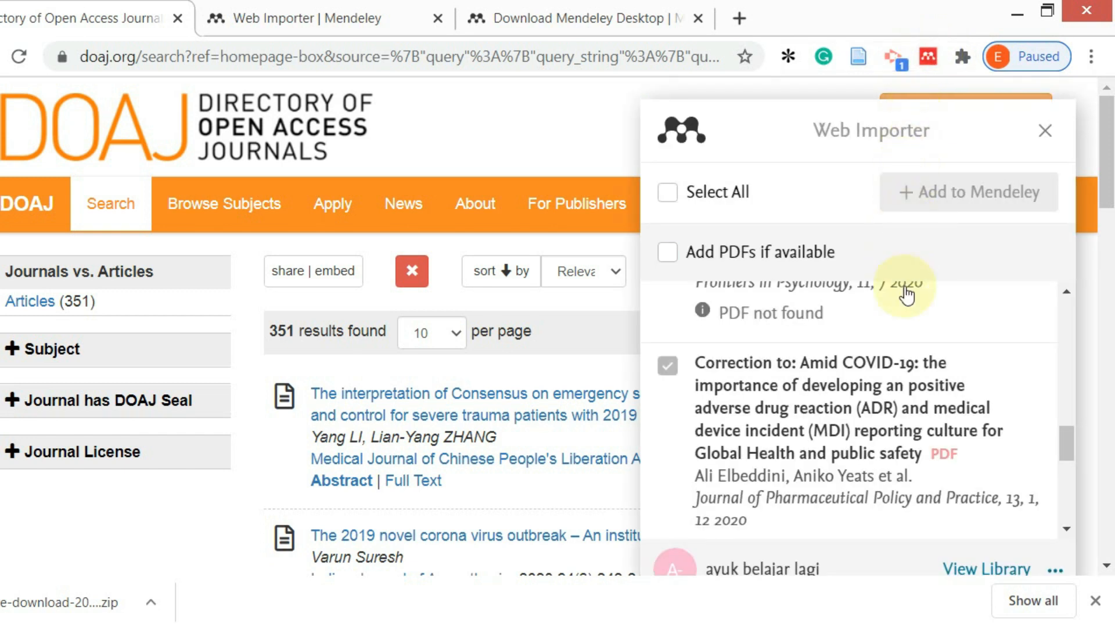
pyautogui.scroll(6, 910, 397)
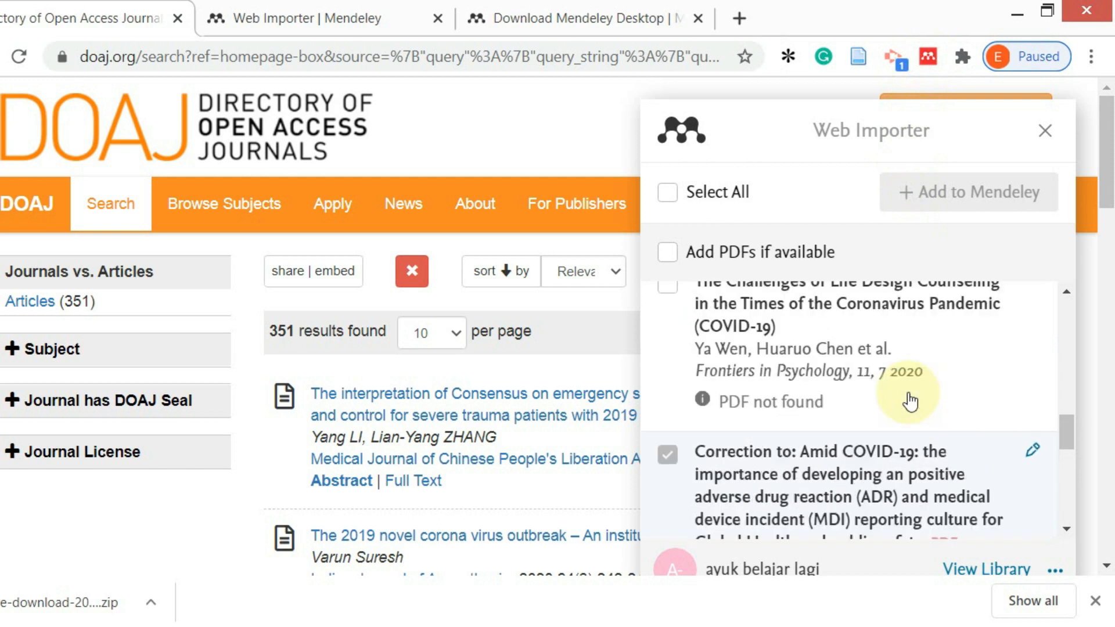
pyautogui.scroll(5, 909, 400)
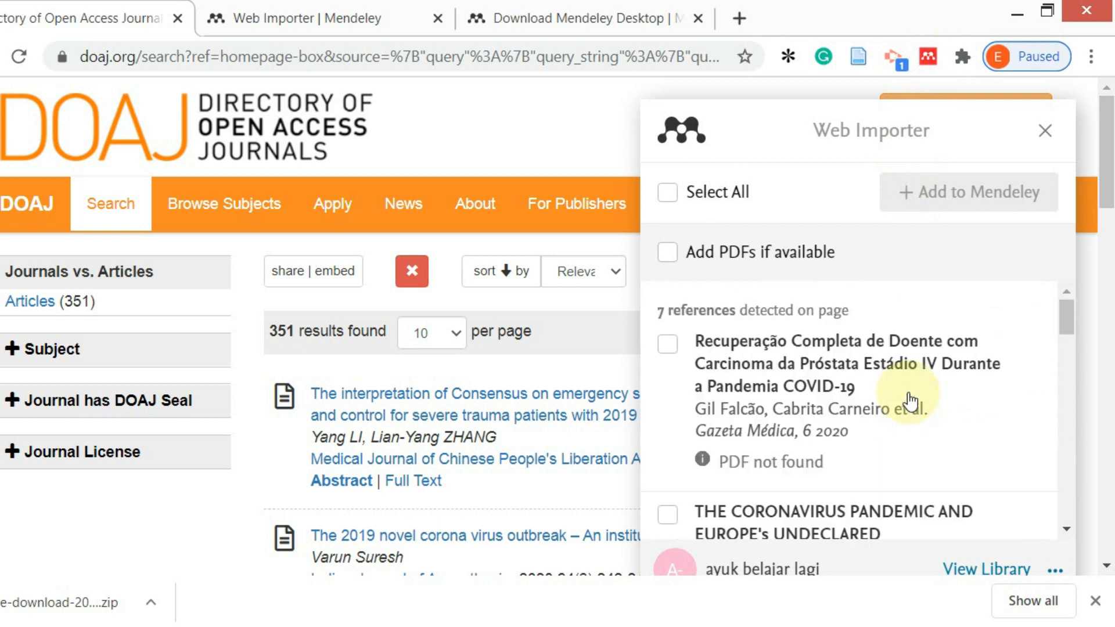
pyautogui.scroll(-2, 909, 401)
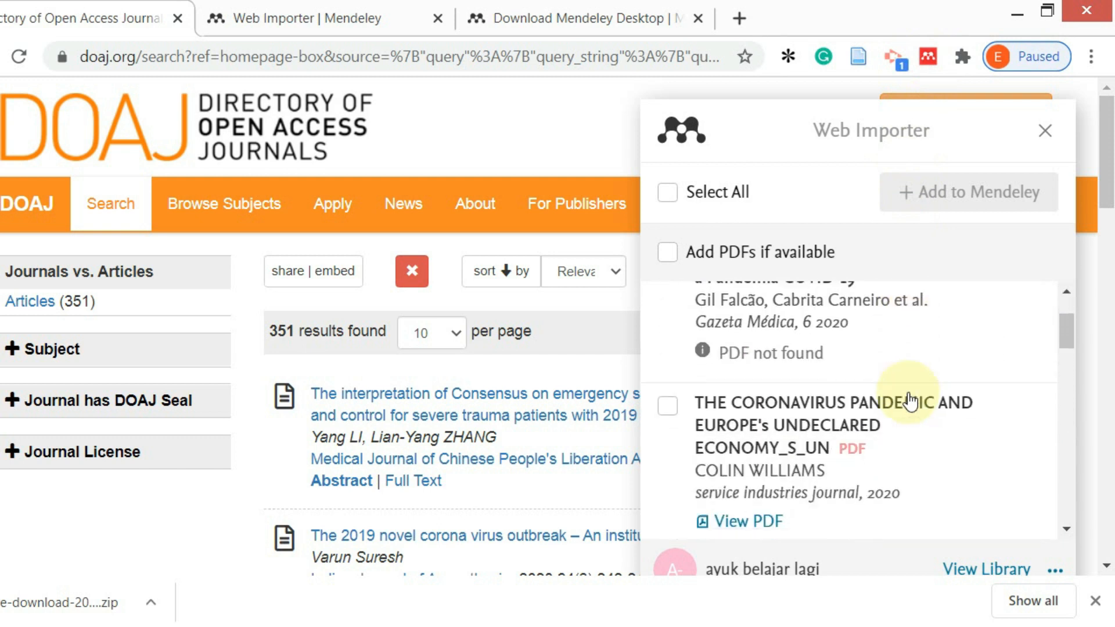
pyautogui.scroll(-2, 909, 401)
pyautogui.scroll(4, 909, 401)
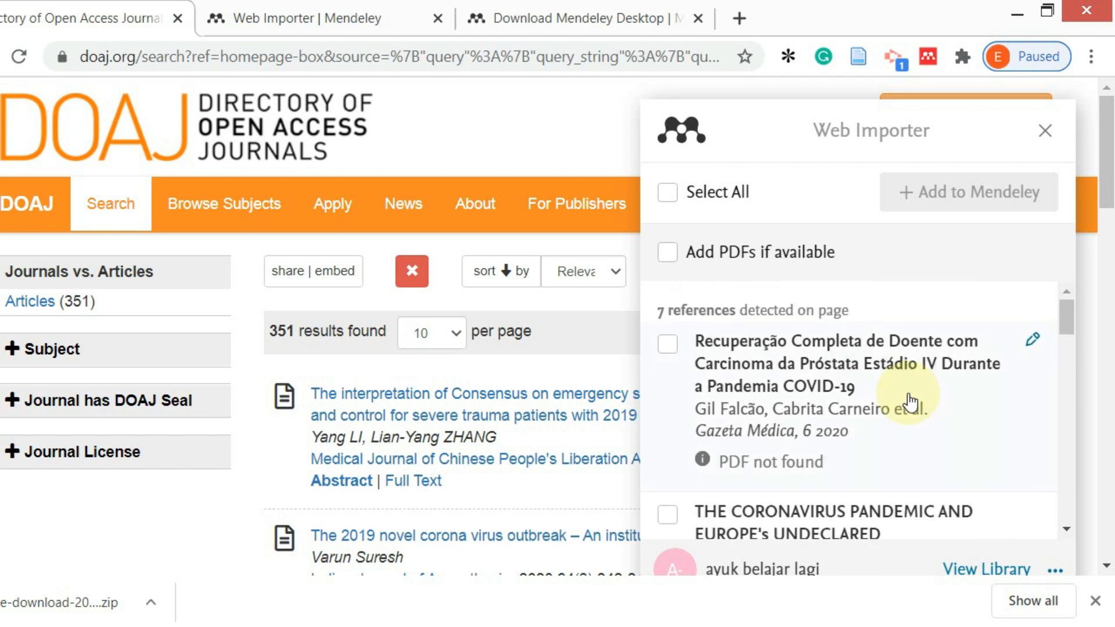
pyautogui.scroll(-5, 909, 400)
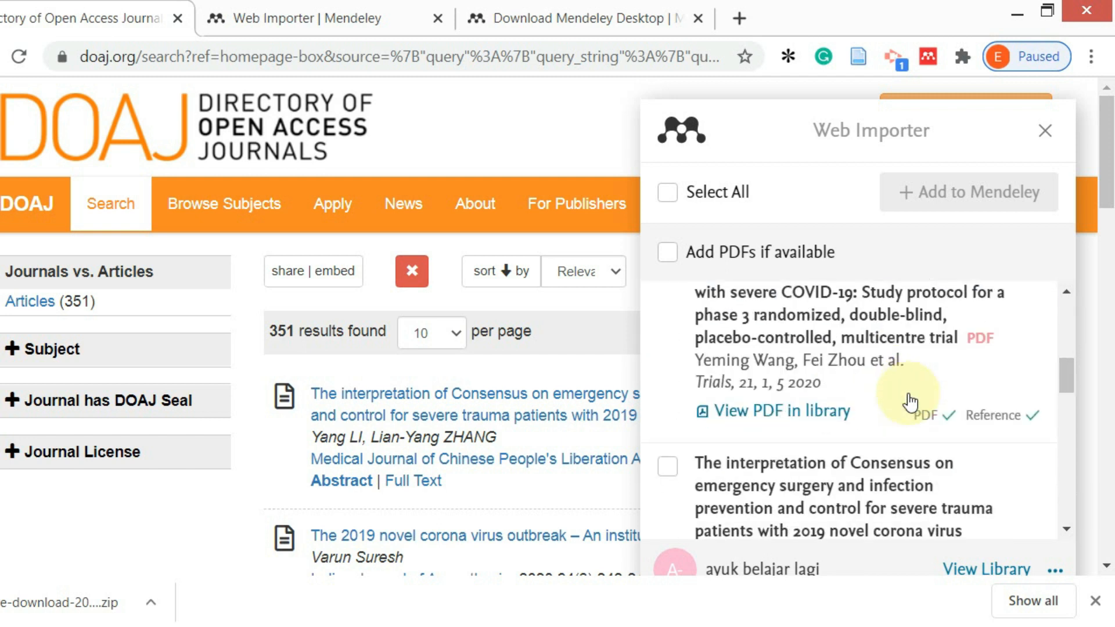
pyautogui.scroll(3, 909, 401)
pyautogui.scroll(-5, 909, 400)
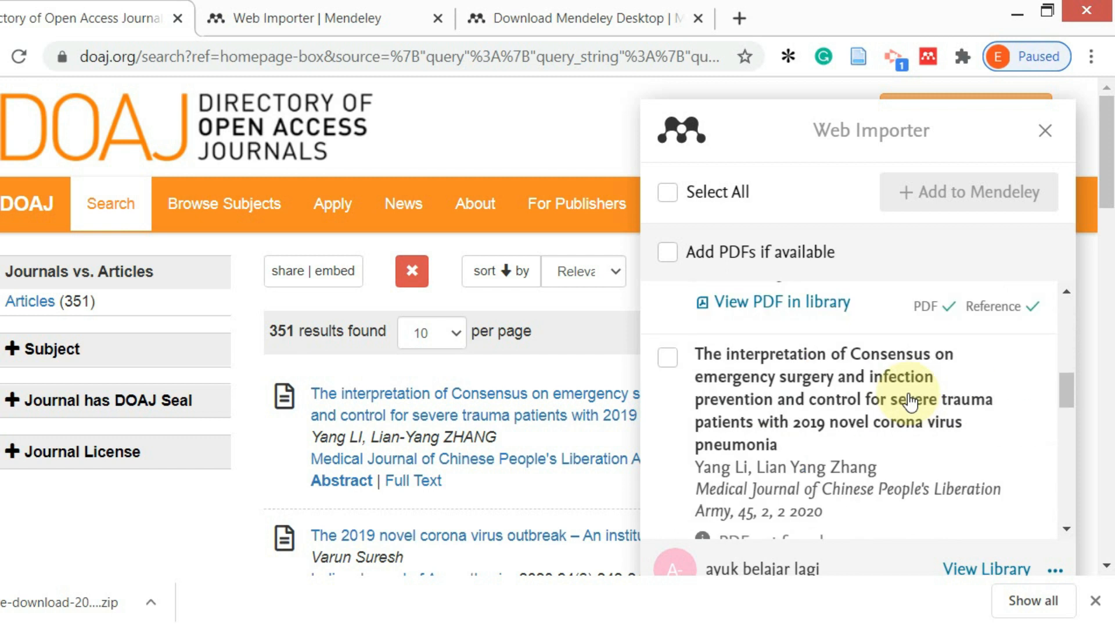
pyautogui.scroll(-2, 910, 401)
pyautogui.scroll(4, 910, 401)
pyautogui.scroll(3, 909, 401)
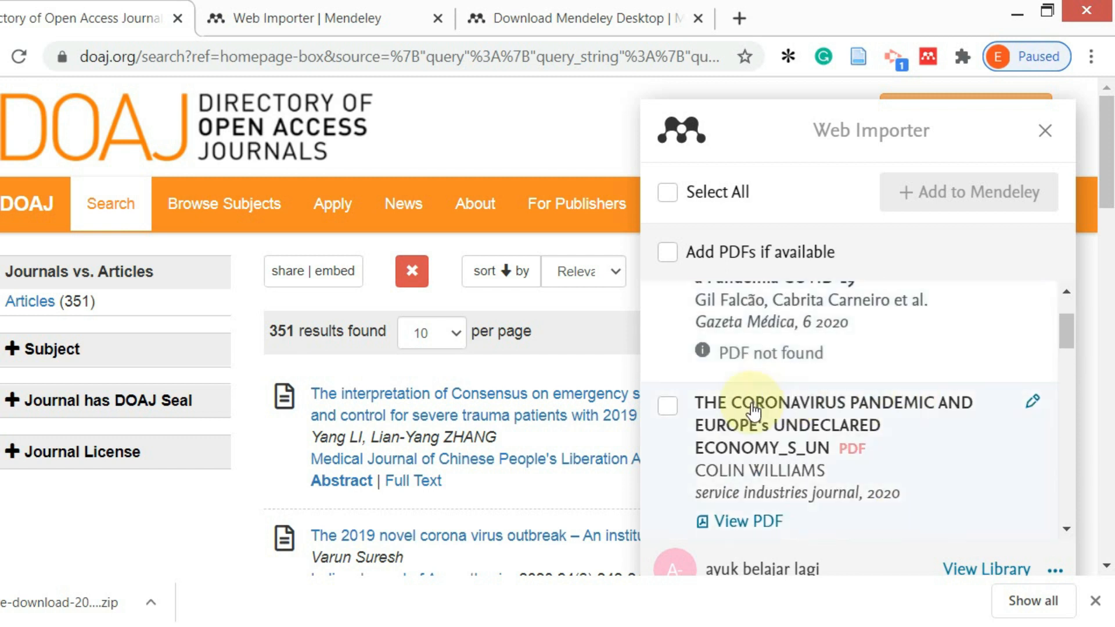
# Step: Import the reference "THE CORONAVIRUS PANDEMIC AND EUROPE's UNDECLARED ECONOMY_S_UN" to Mendeley, and sync the library in Mendeley Desktop
pyautogui.click(669, 410)
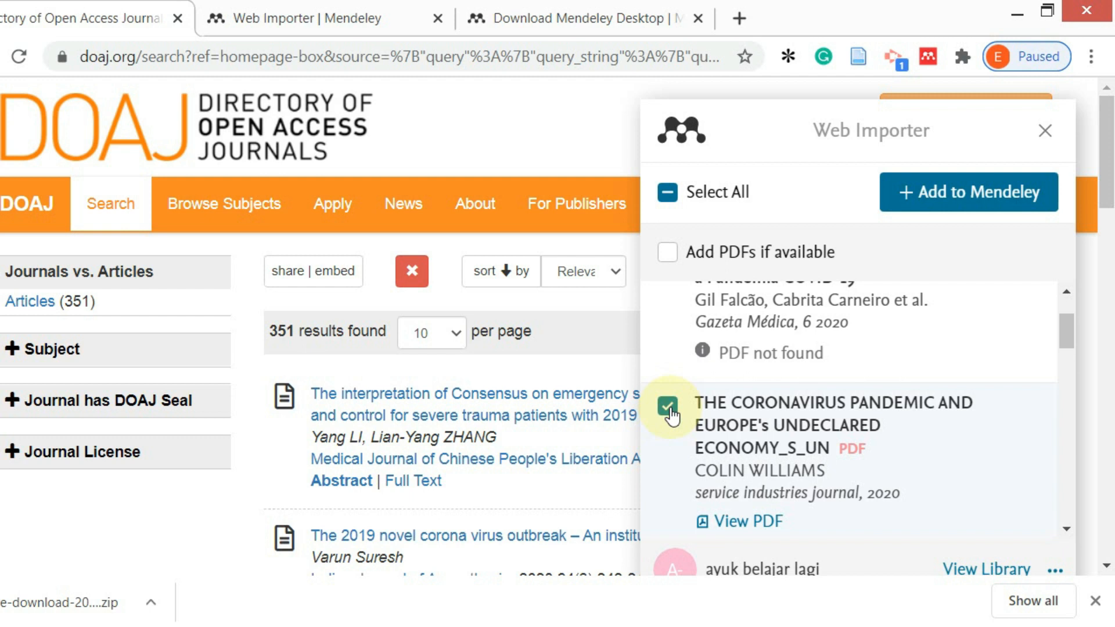
pyautogui.click(979, 194)
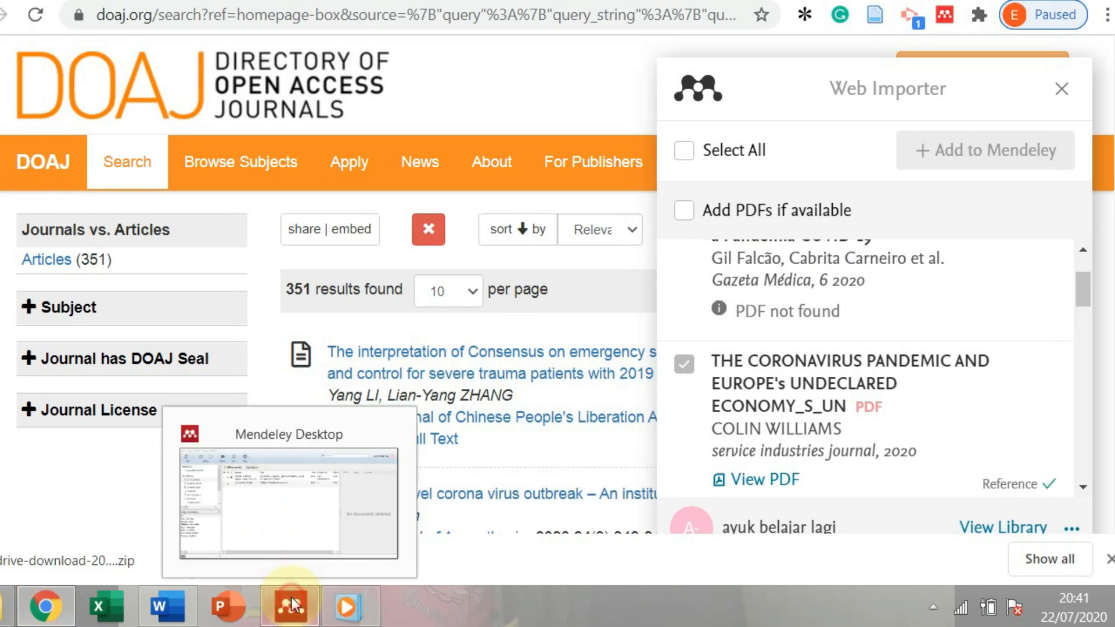
pyautogui.click(291, 597)
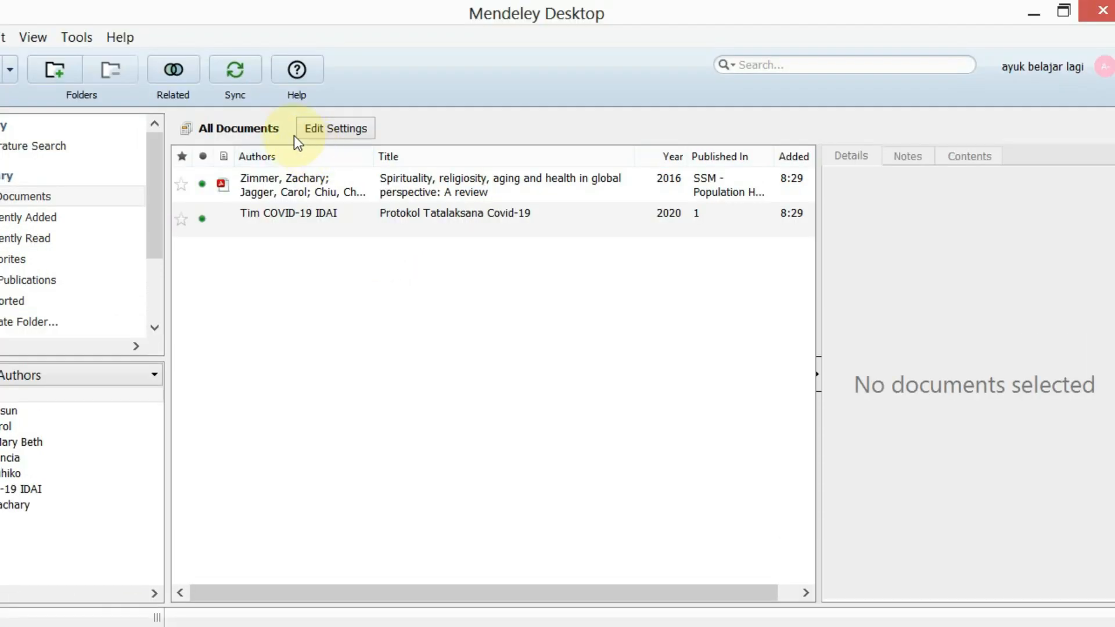
pyautogui.click(280, 76)
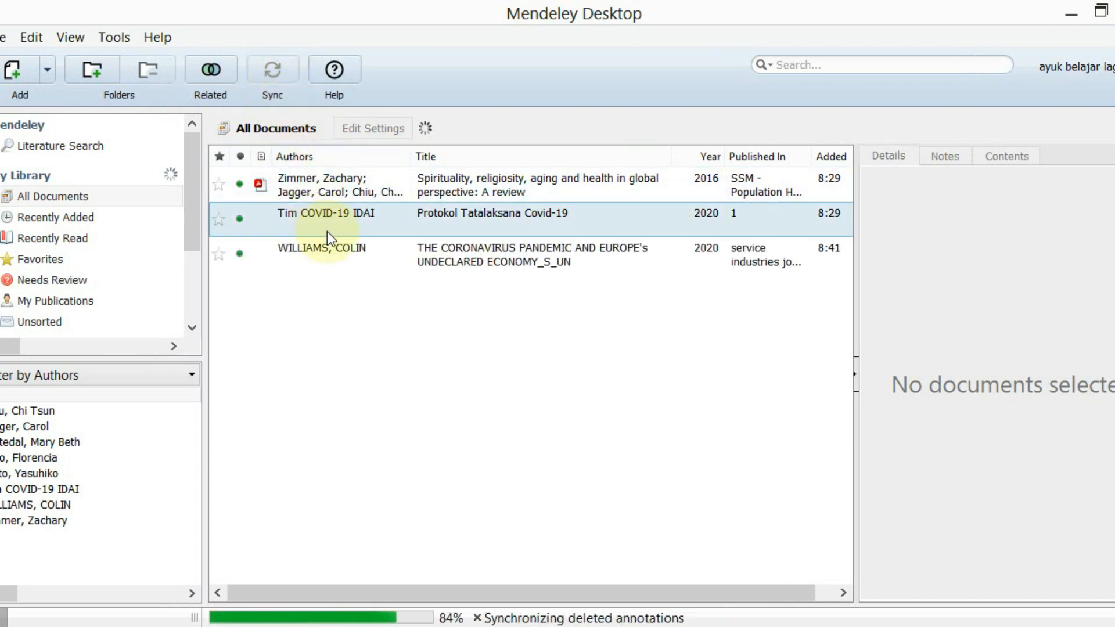
# Step: Mark the details of the newly imported coronavirus article as correct and review its abstract and catalog information
pyautogui.click(330, 249)
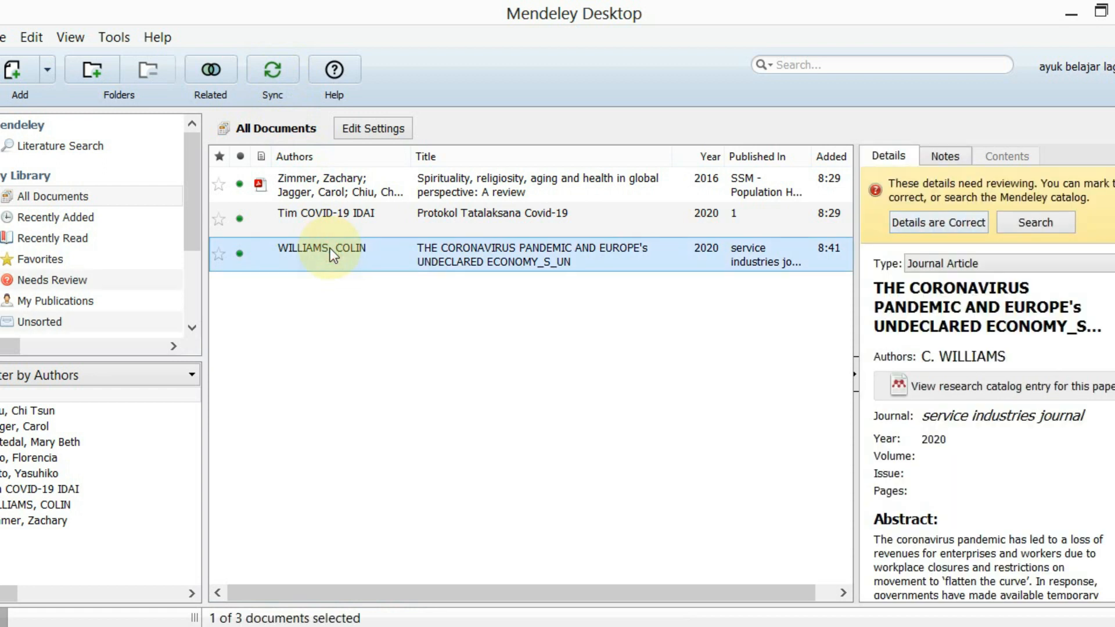
pyautogui.click(925, 222)
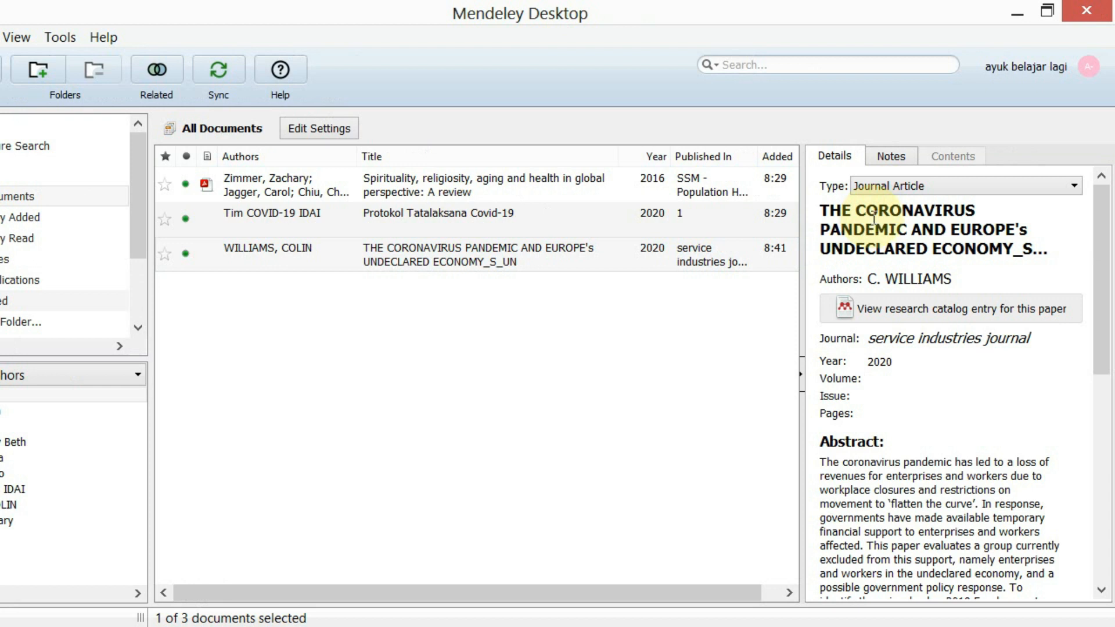
pyautogui.scroll(-9, 920, 258)
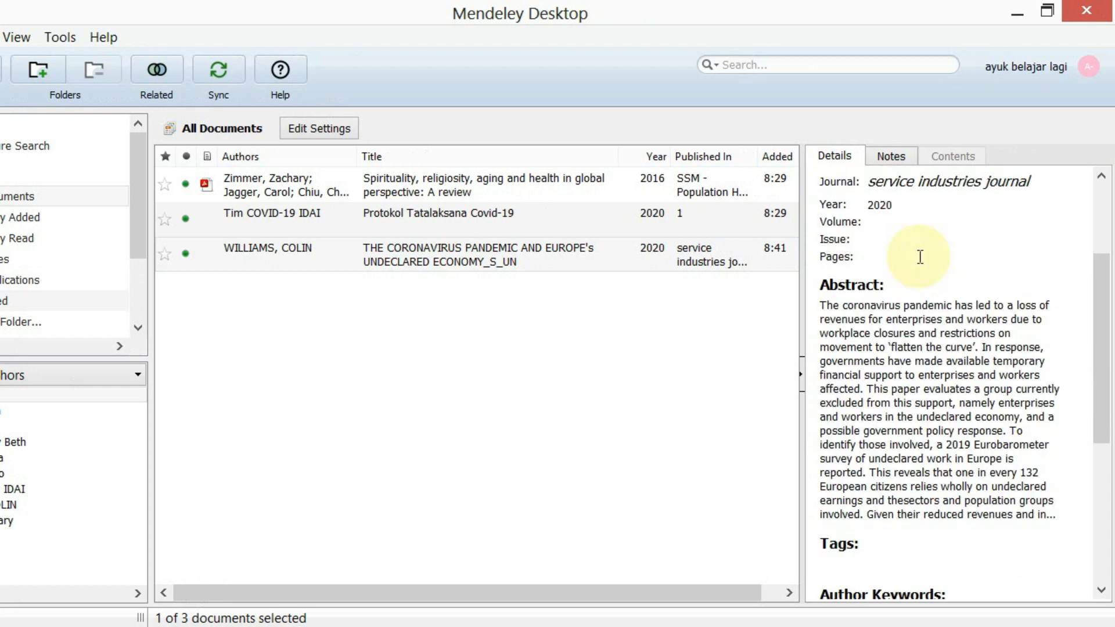
pyautogui.scroll(-4, 920, 258)
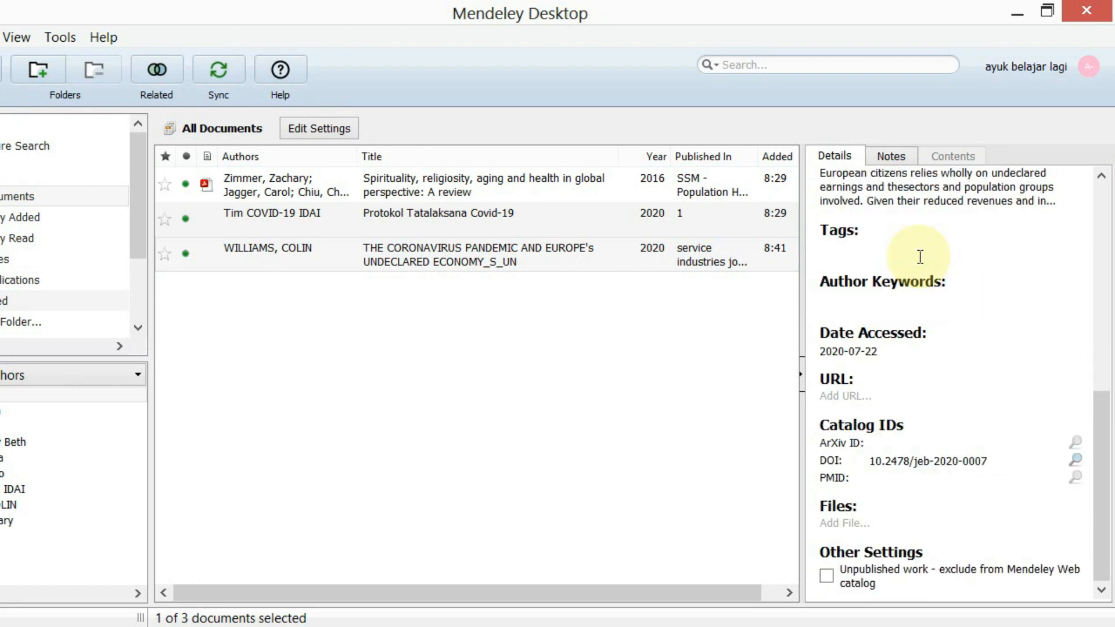
pyautogui.scroll(3, 920, 257)
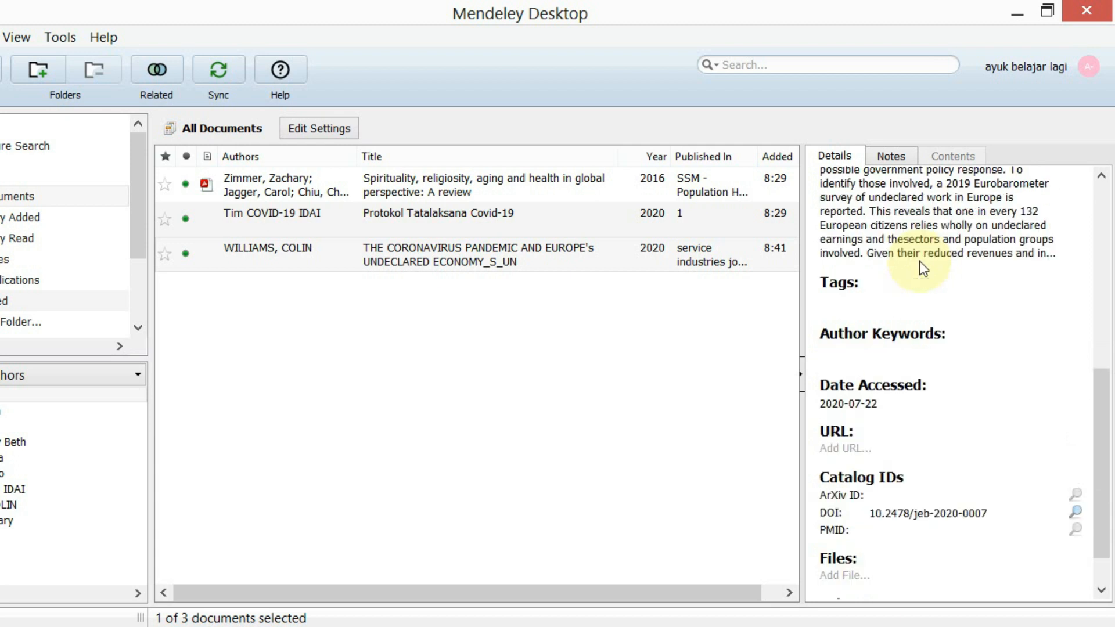
pyautogui.scroll(5, 919, 260)
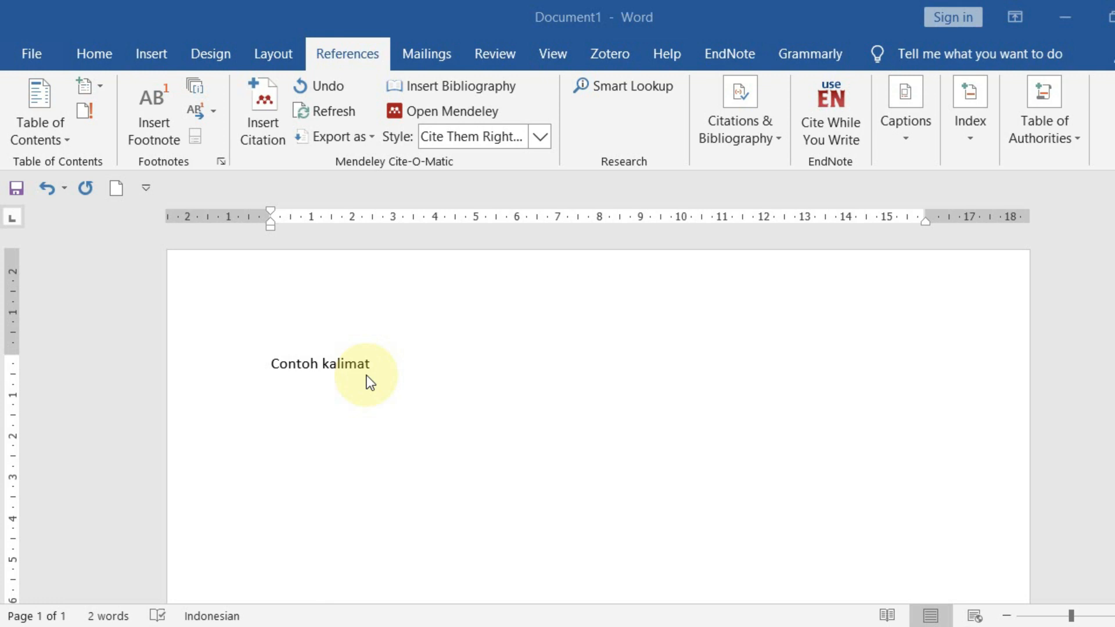
# Step: In Word, cite "Protokol Tatalaksana Covid-19" from the Mendeley library after "Contoh kalimat" and end the sentence with a period
pyautogui.click(382, 365)
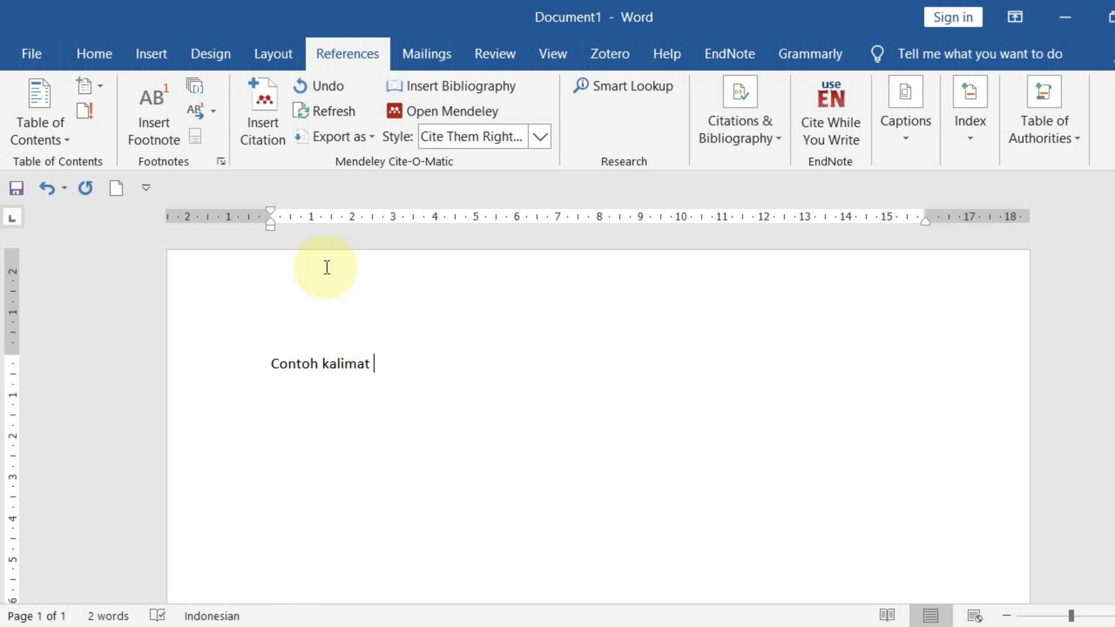
pyautogui.click(271, 102)
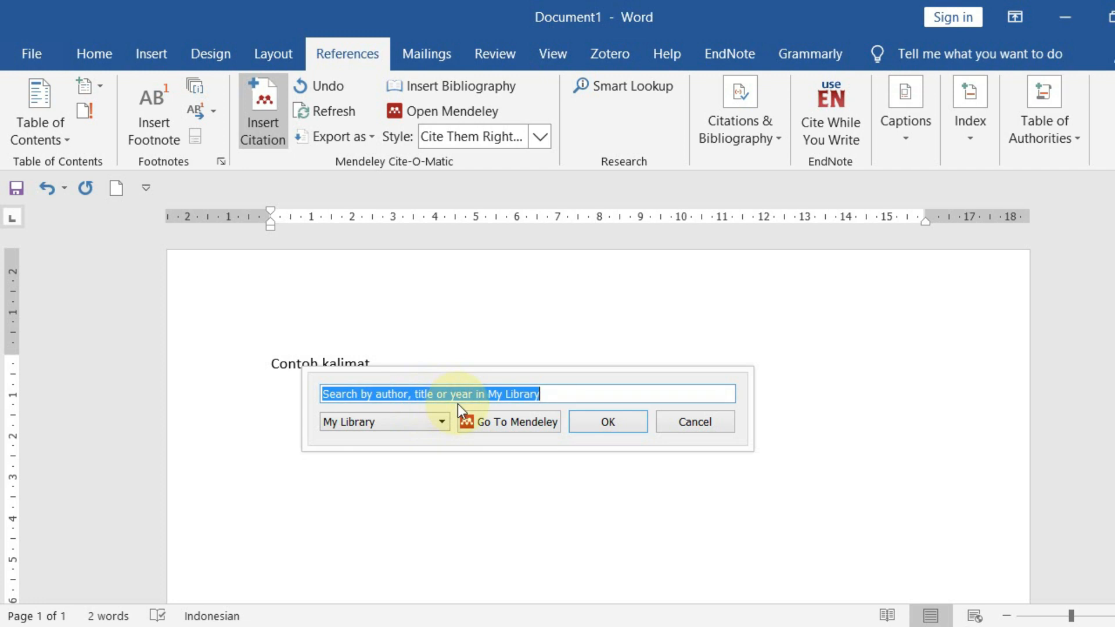
pyautogui.click(497, 423)
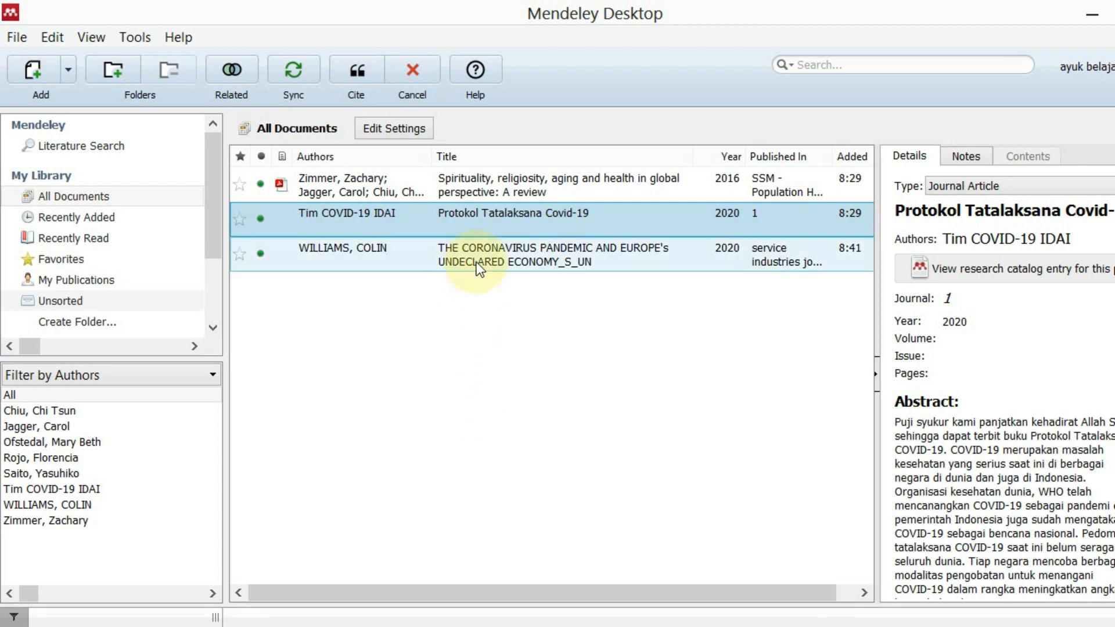
pyautogui.click(466, 228)
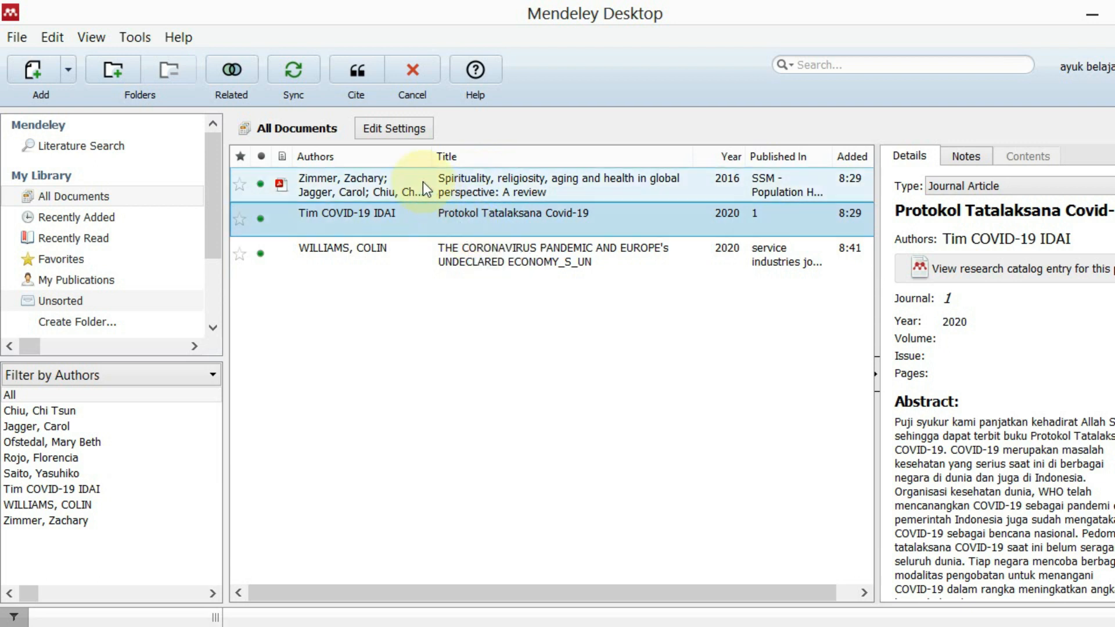
pyautogui.click(359, 72)
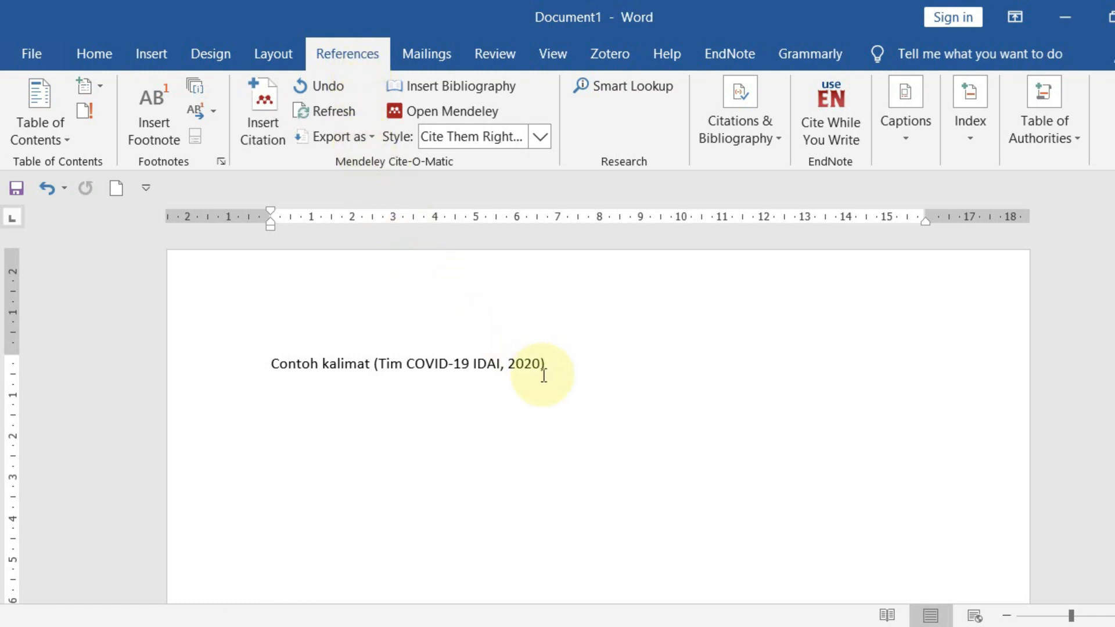
pyautogui.write('.')
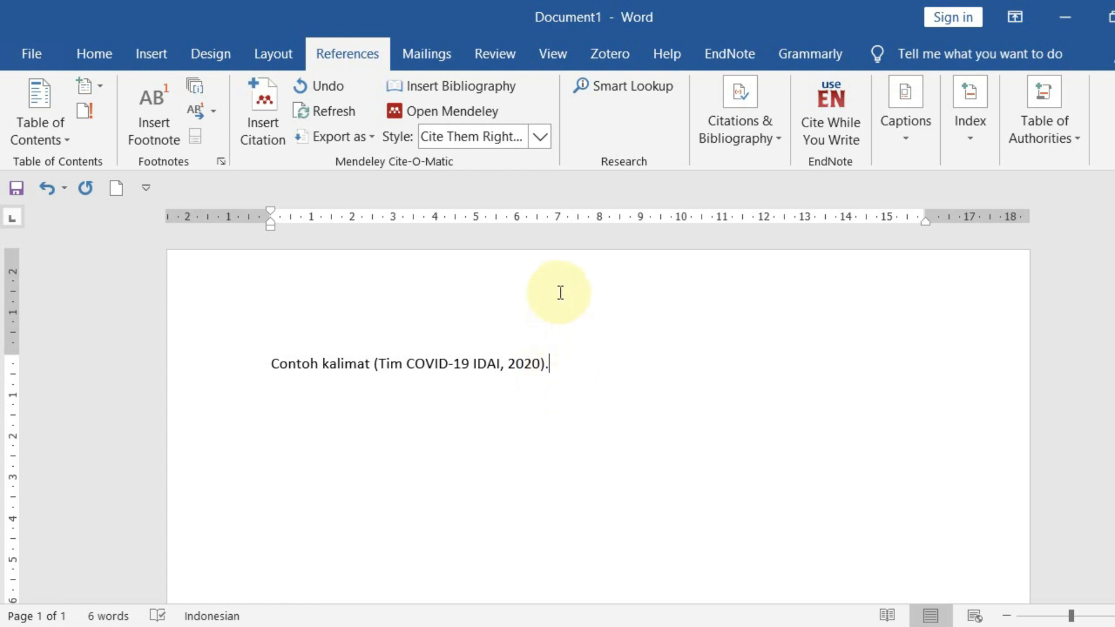
# Step: Try the Vancouver citation style on the document, and switch back to Cite Them Right 10th edition - Harvard
pyautogui.click(538, 137)
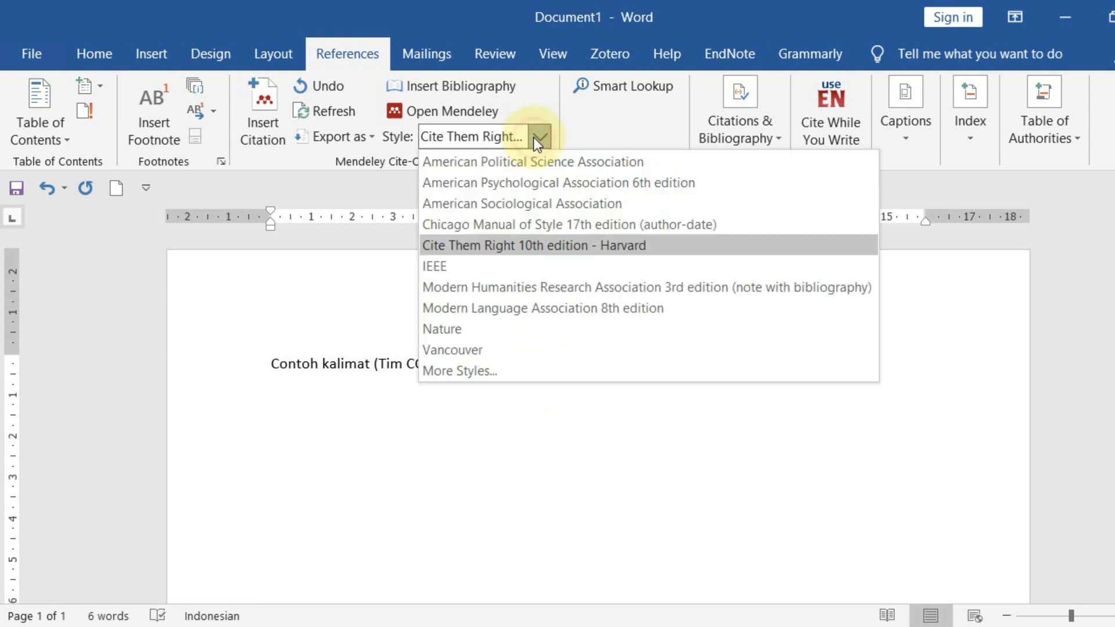
pyautogui.click(495, 349)
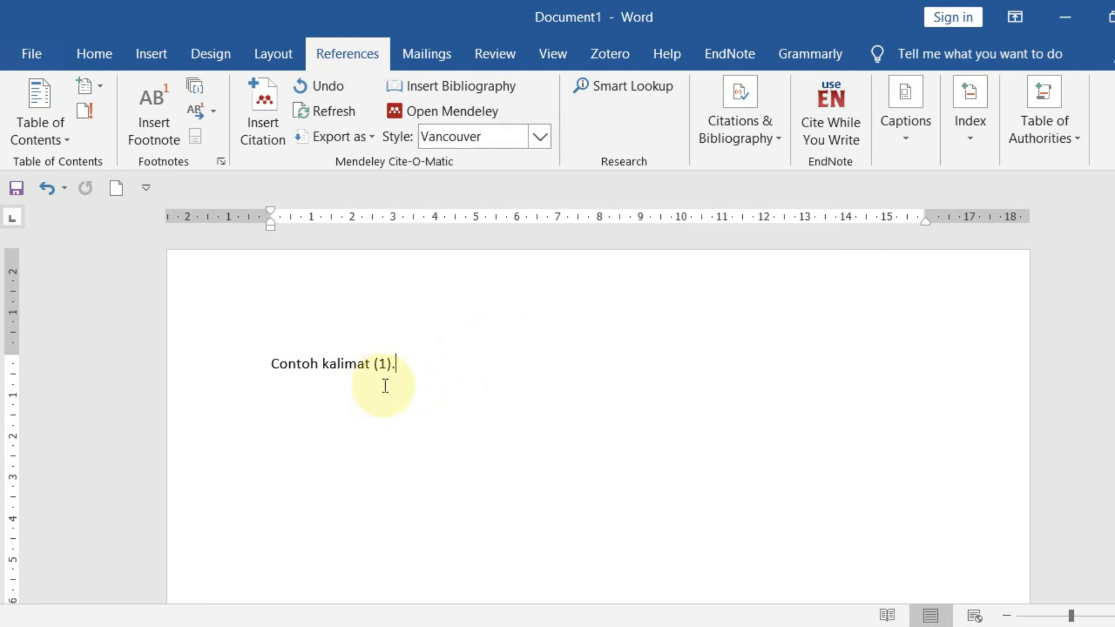
pyautogui.click(538, 137)
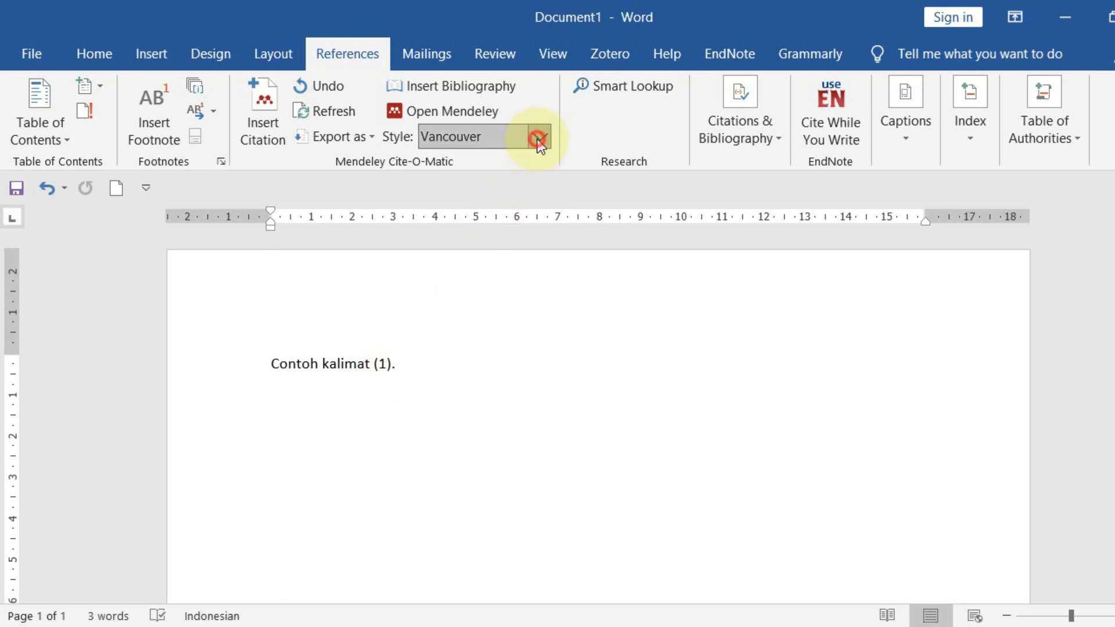
pyautogui.click(542, 246)
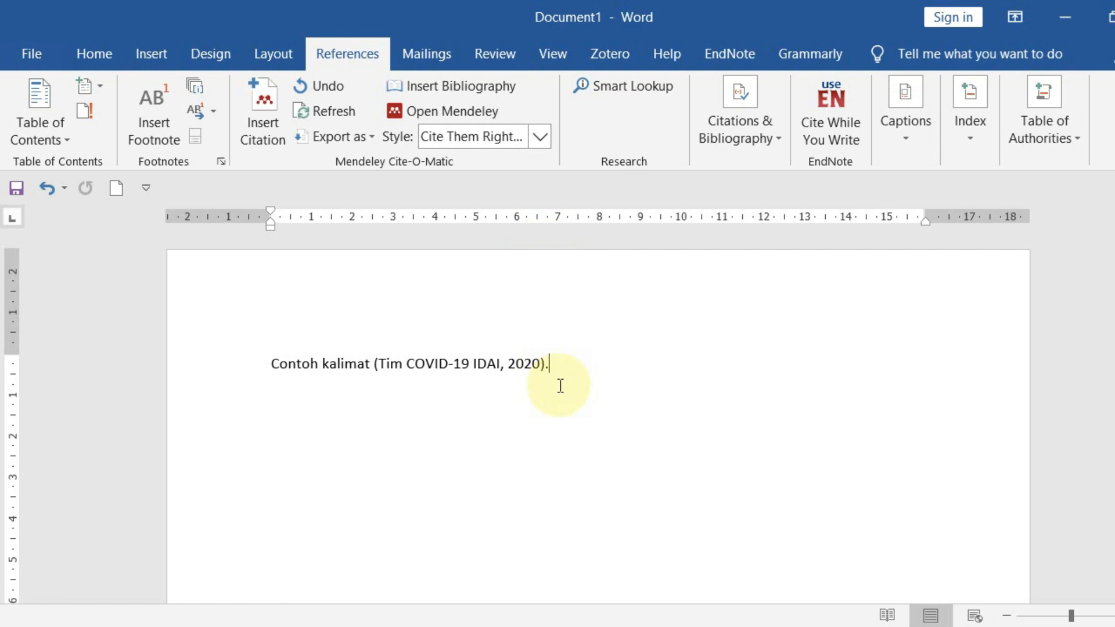
# Step: Start a new page after the cited sentence with the heading "Daftar Pustaka" and insert the Mendeley bibliography below it
pyautogui.press('Return')
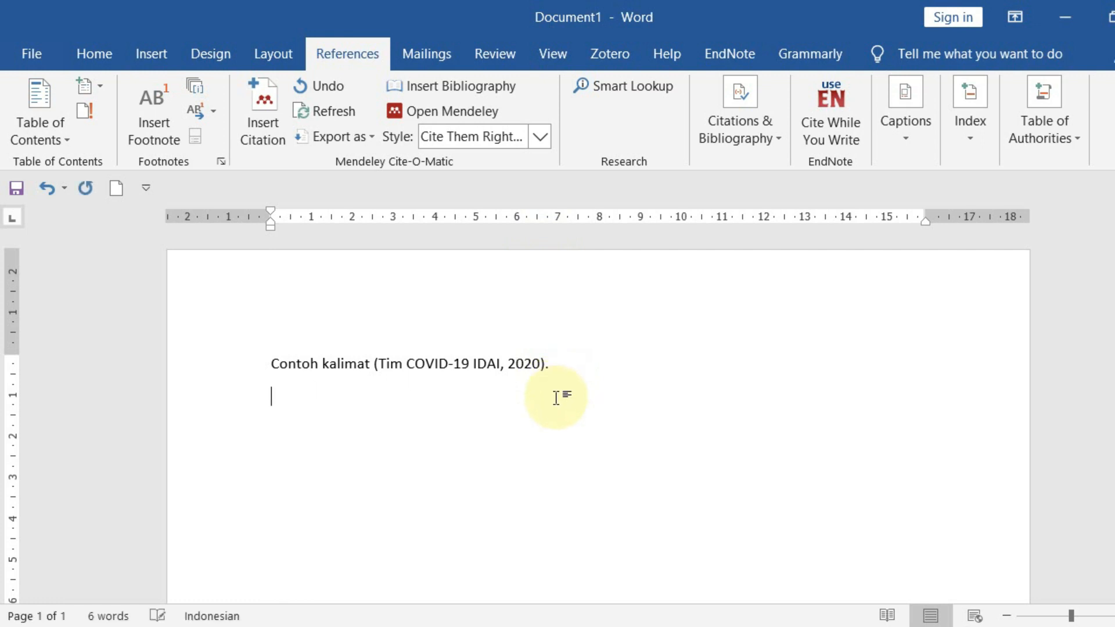
pyautogui.hotkey('ctrl', 'Return')
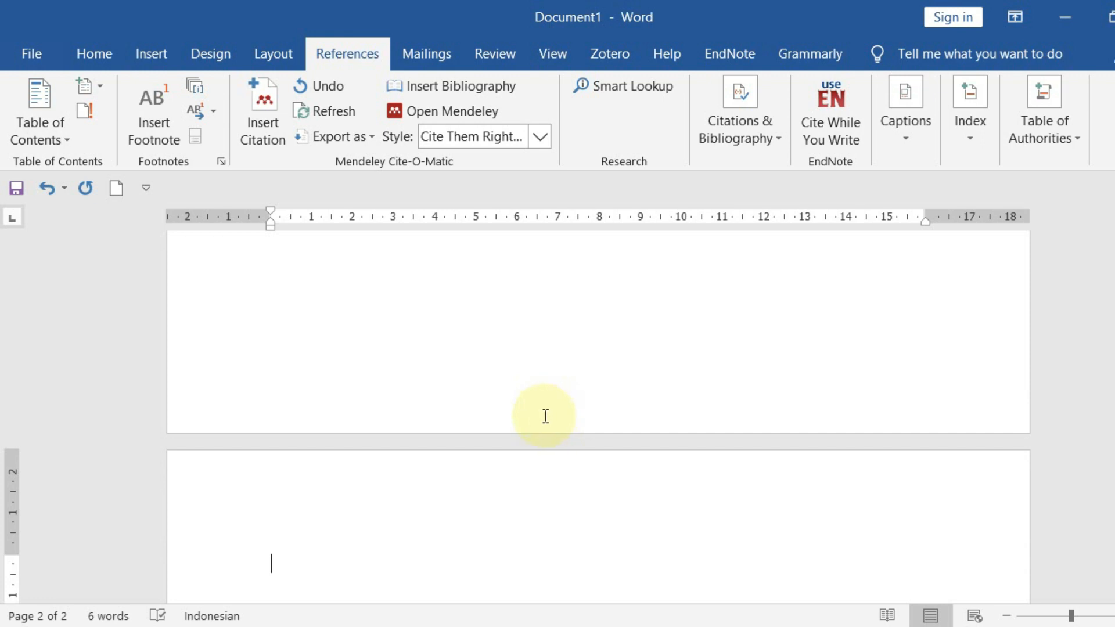
pyautogui.write('Daftar Pustaka')
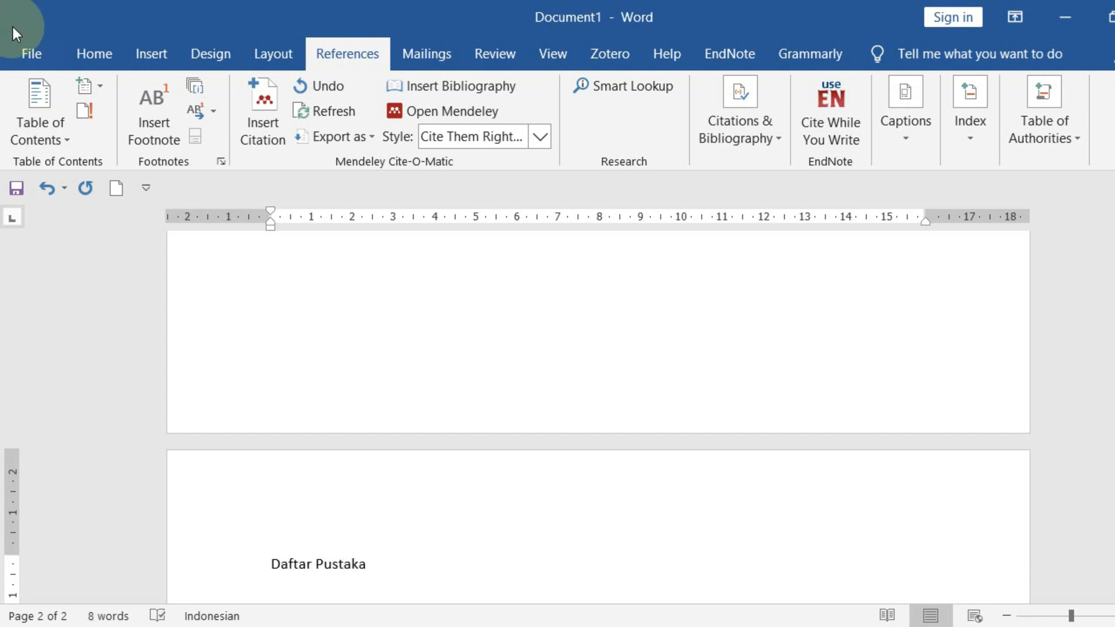
pyautogui.press('Return')
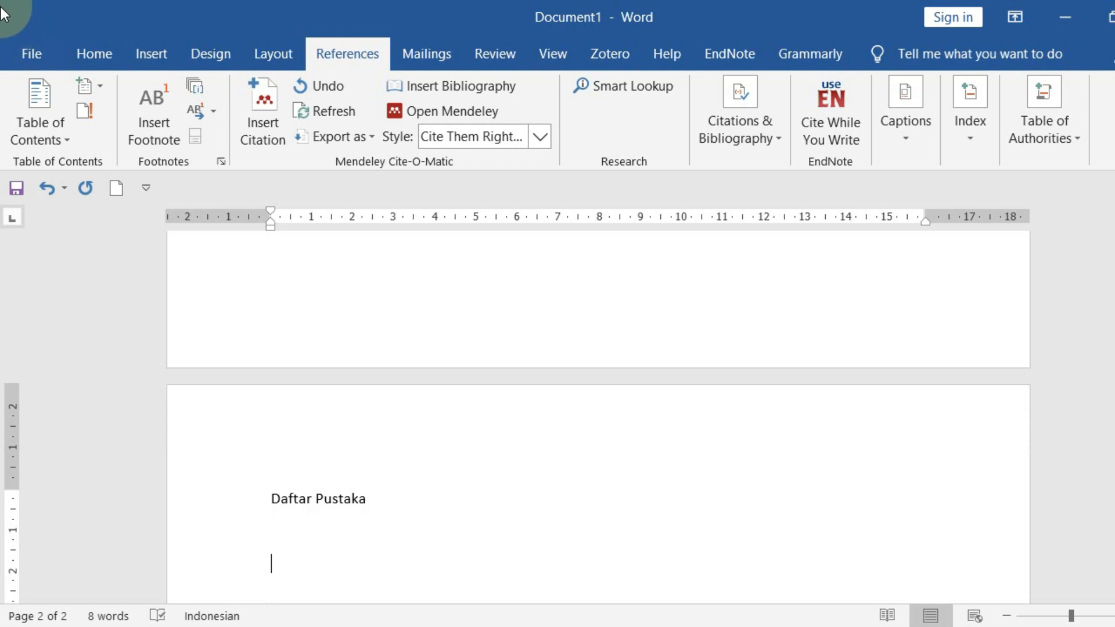
pyautogui.click(445, 79)
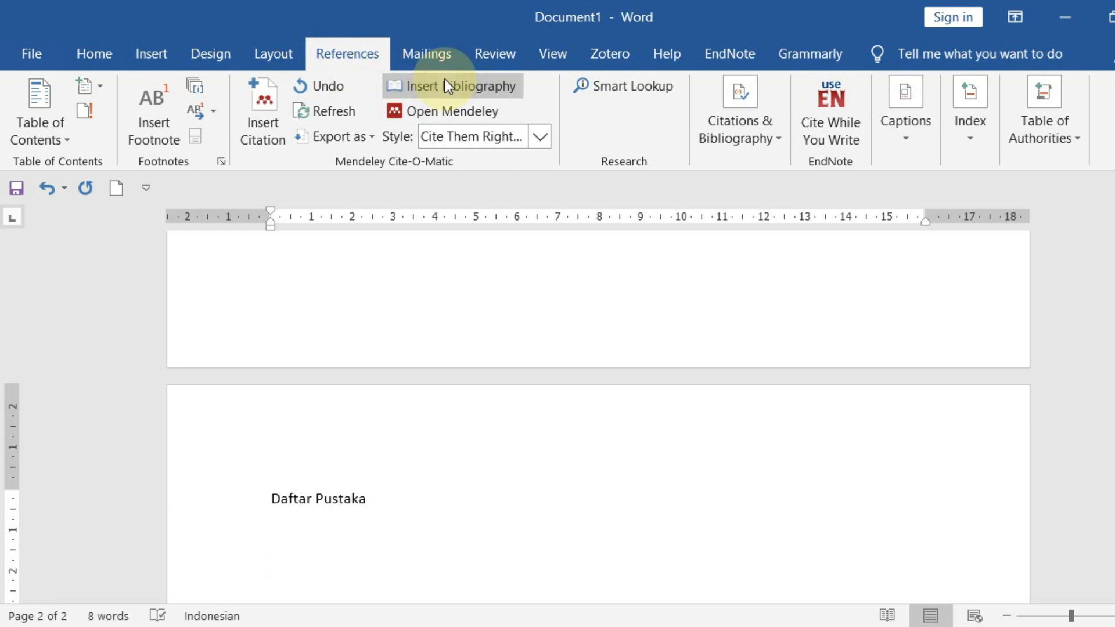